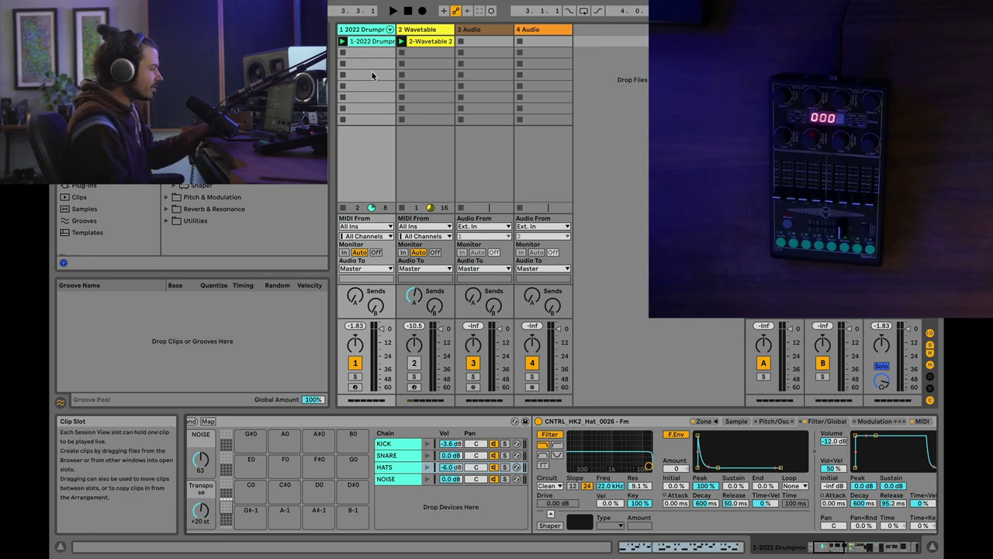
Start and stop playback, scroll the Device View to the Audio Effect Rack, then resume playback.
{"action": "key", "text": "space"}
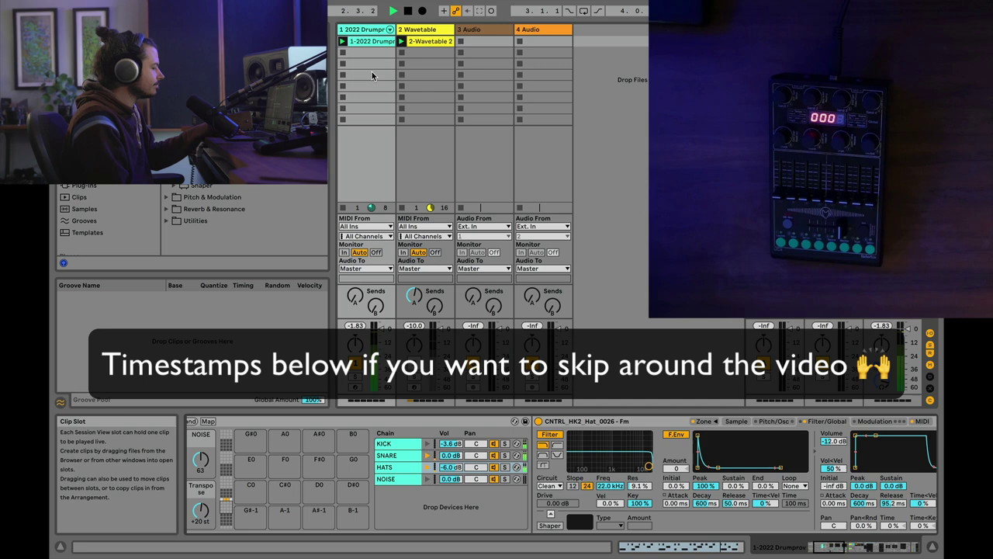
{"action": "key", "text": "space"}
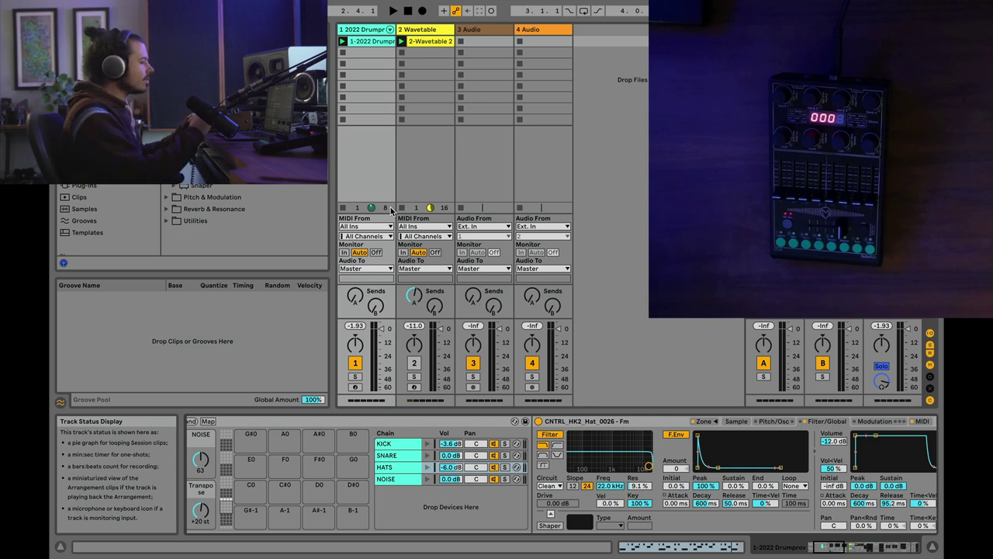
{"action": "scroll", "coordinate": [595, 463], "scroll_direction": "right", "scroll_amount": 10}
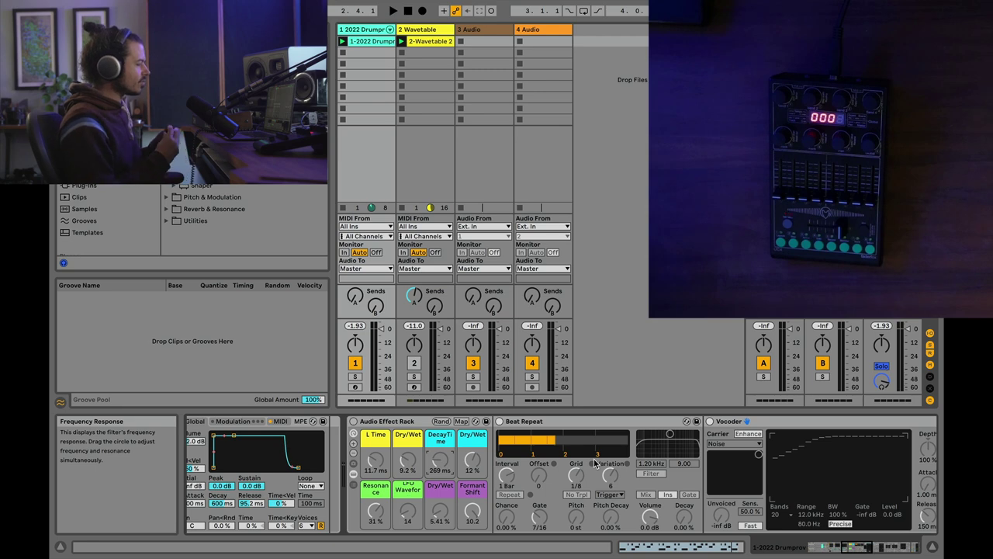
{"action": "key", "text": "space"}
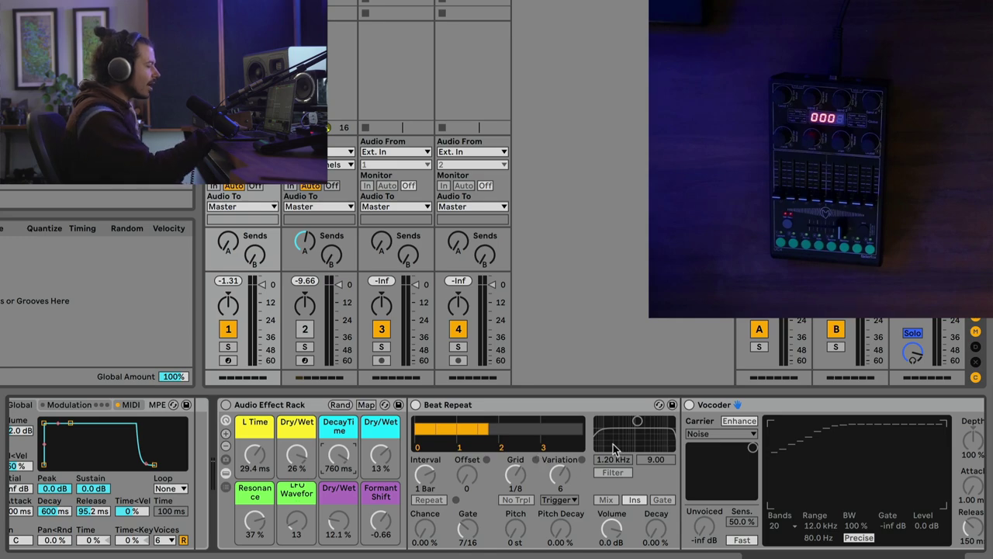
{"action": "scroll", "coordinate": [544, 496], "scroll_direction": "right", "scroll_amount": 6}
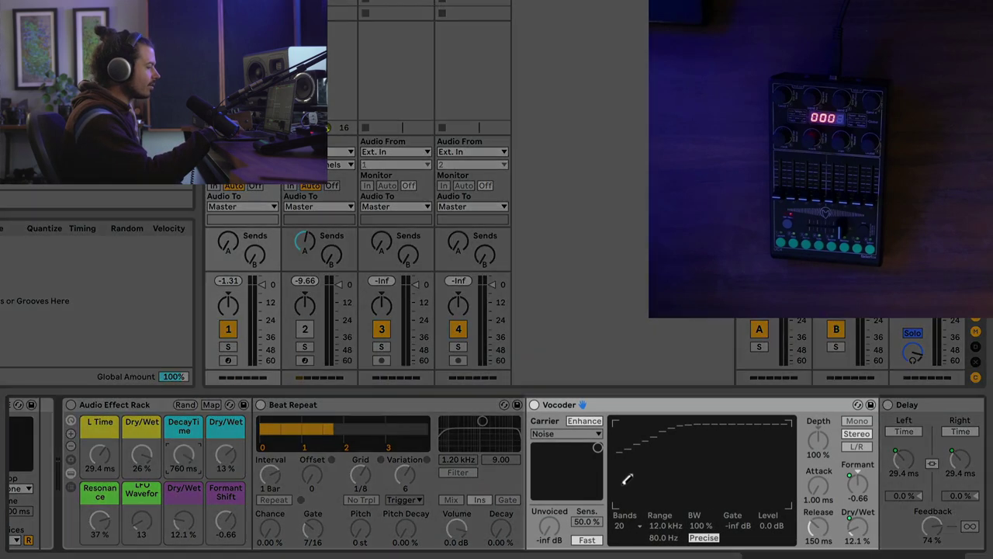
{"action": "scroll", "coordinate": [765, 510], "scroll_direction": "right", "scroll_amount": 5}
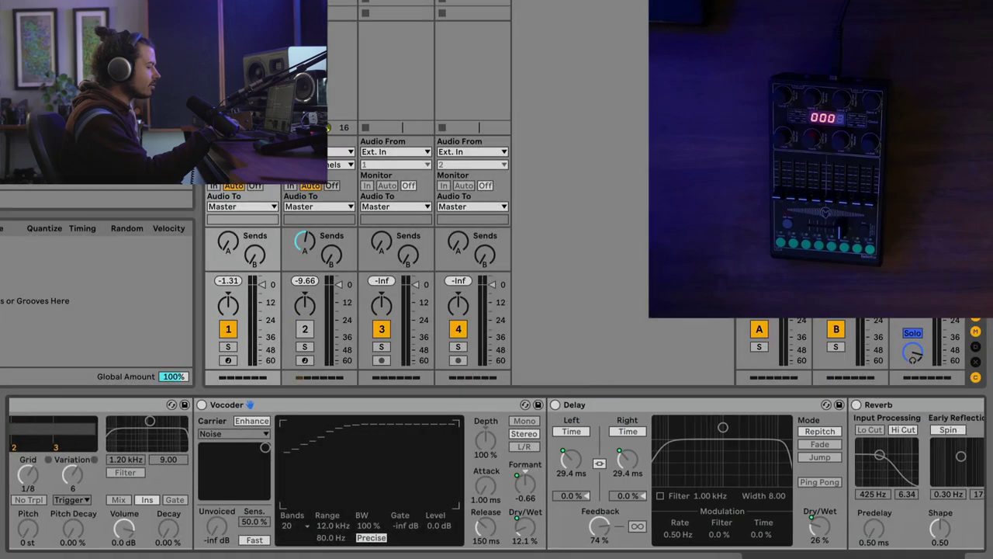
{"action": "scroll", "coordinate": [677, 477], "scroll_direction": "right", "scroll_amount": 10}
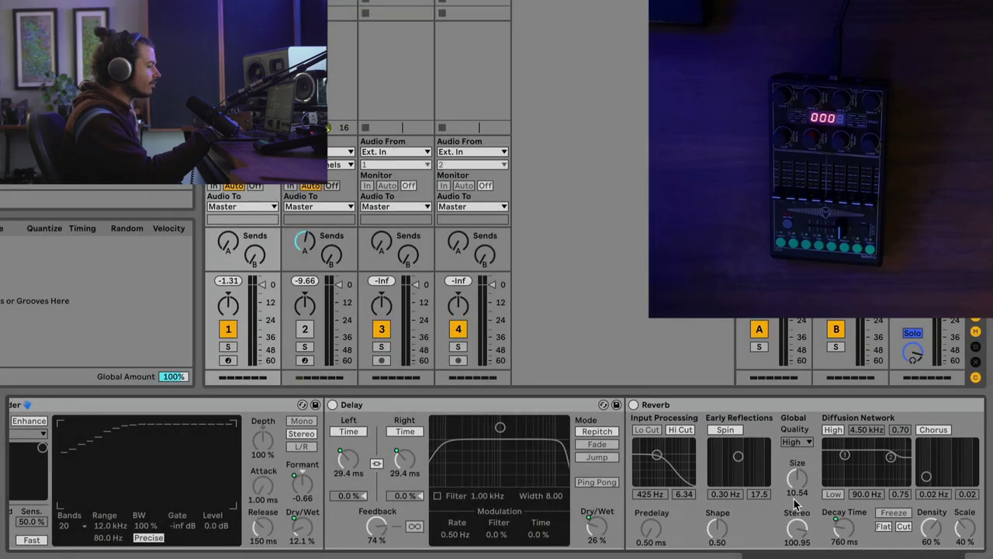
{"action": "scroll", "coordinate": [794, 503], "scroll_direction": "right", "scroll_amount": 4}
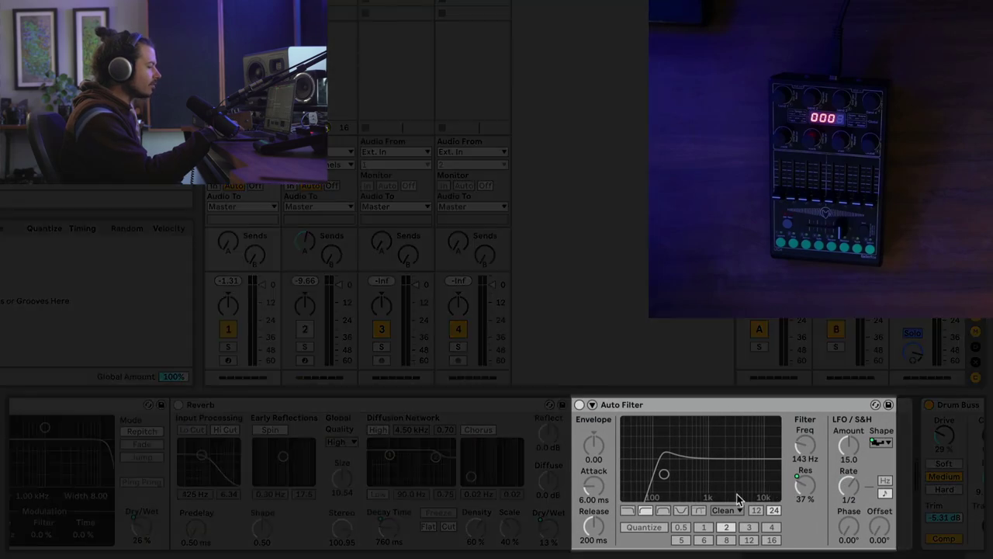
{"action": "scroll", "coordinate": [745, 490], "scroll_direction": "left", "scroll_amount": 17}
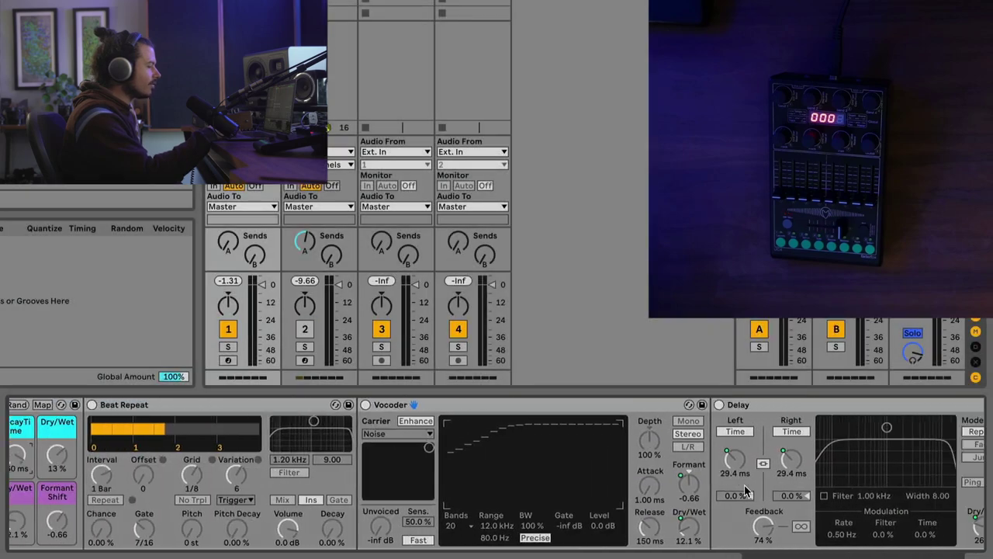
{"action": "scroll", "coordinate": [744, 489], "scroll_direction": "right", "scroll_amount": 9}
{"action": "scroll", "coordinate": [744, 484], "scroll_direction": "left", "scroll_amount": 3}
{"action": "scroll", "coordinate": [744, 485], "scroll_direction": "right", "scroll_amount": 18}
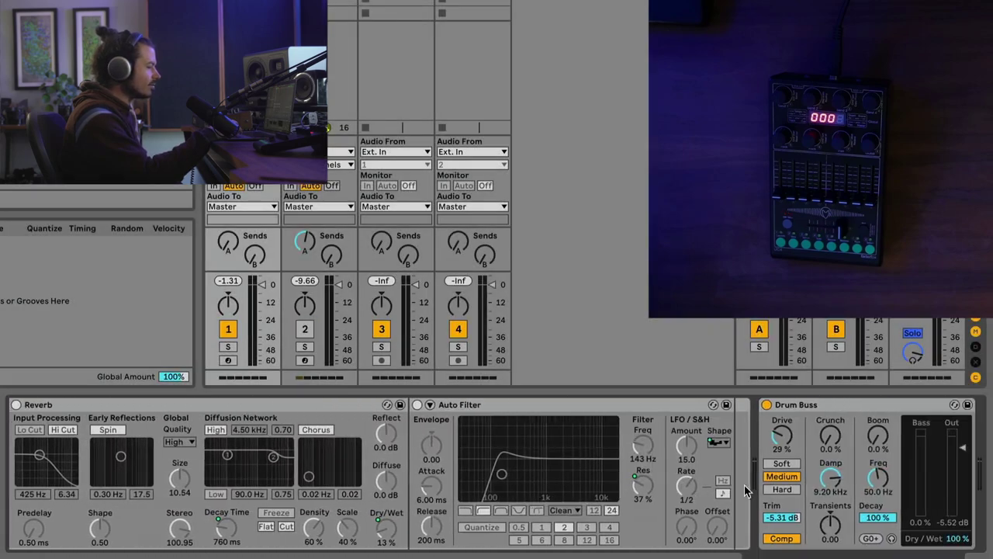
{"action": "scroll", "coordinate": [745, 485], "scroll_direction": "right", "scroll_amount": 8}
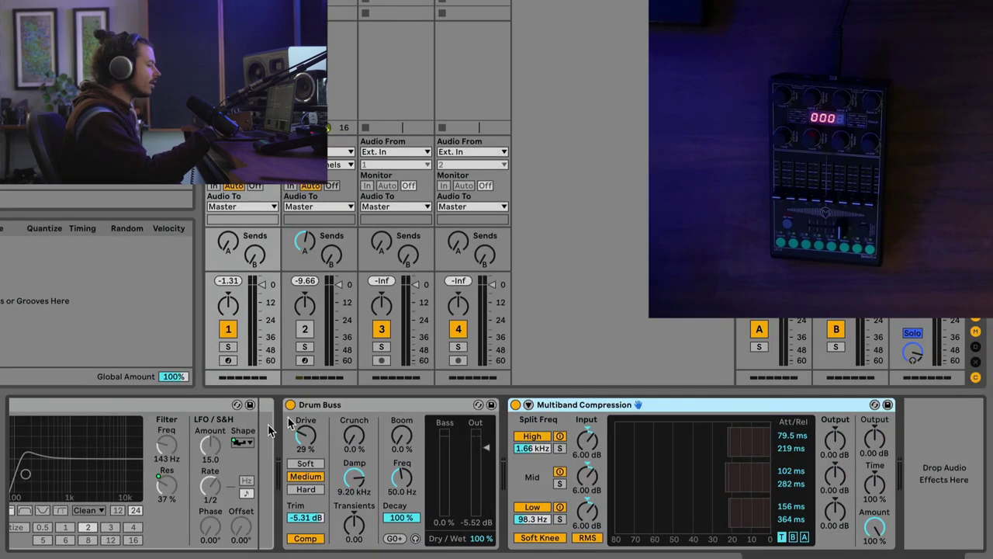
{"action": "left_click", "coordinate": [419, 404]}
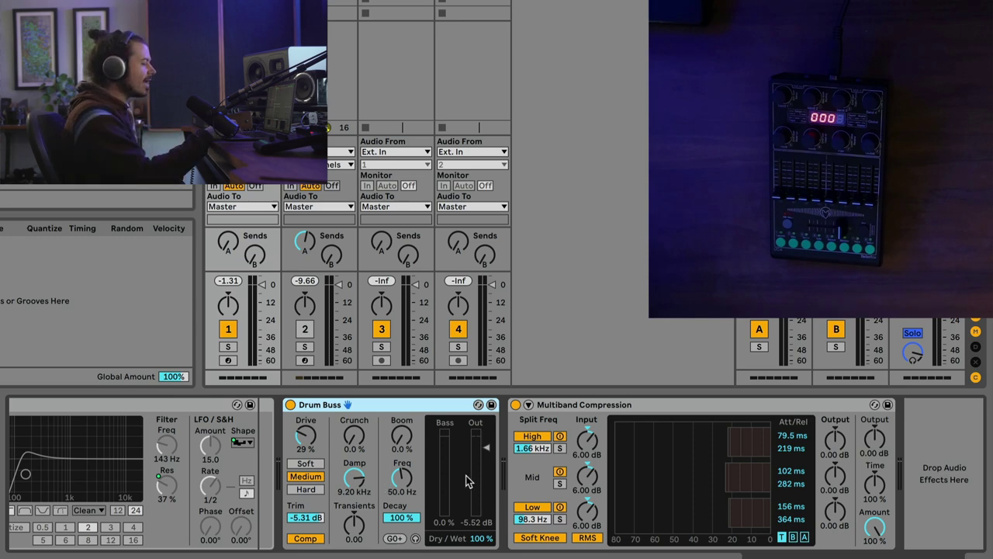
{"action": "scroll", "coordinate": [487, 482], "scroll_direction": "left", "scroll_amount": 10}
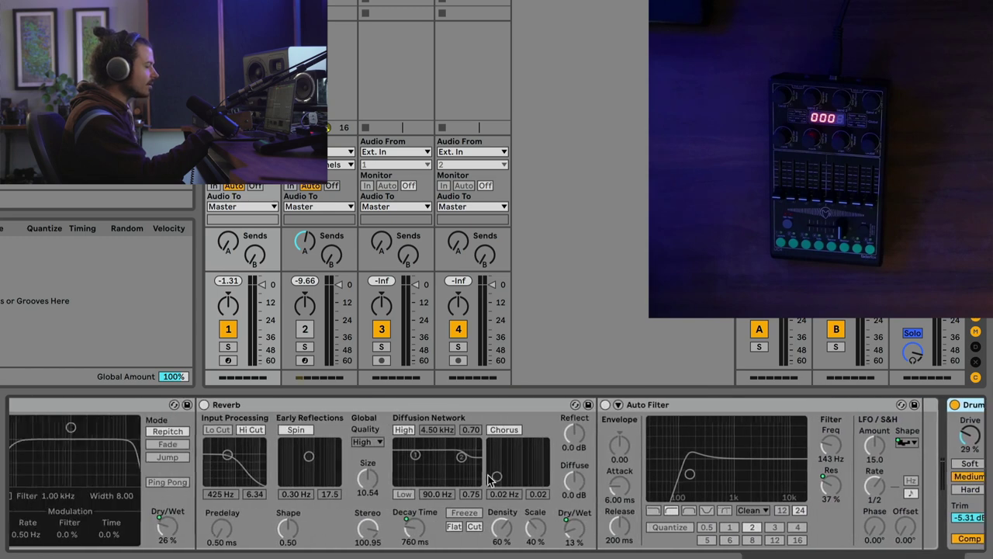
{"action": "scroll", "coordinate": [487, 478], "scroll_direction": "left", "scroll_amount": 10}
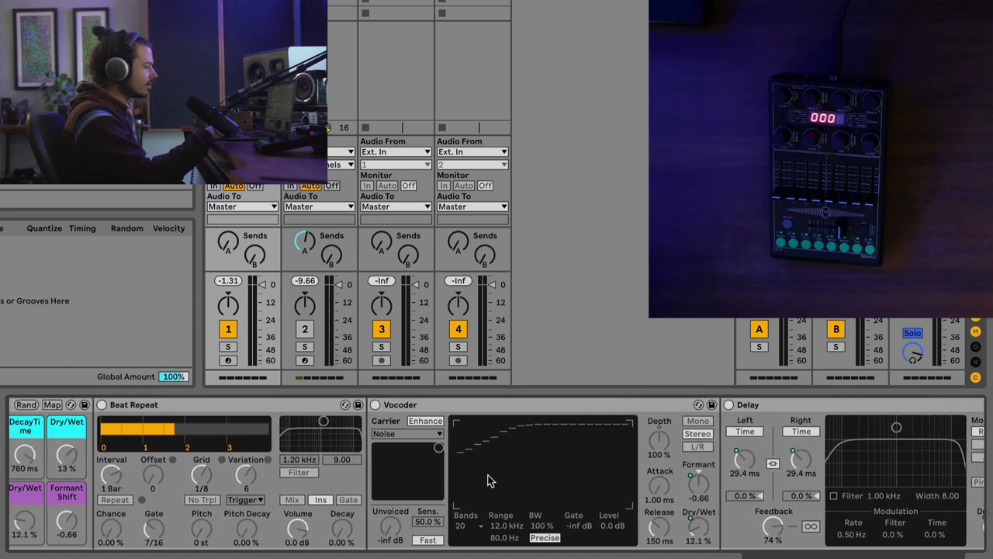
{"action": "scroll", "coordinate": [488, 479], "scroll_direction": "left", "scroll_amount": 3}
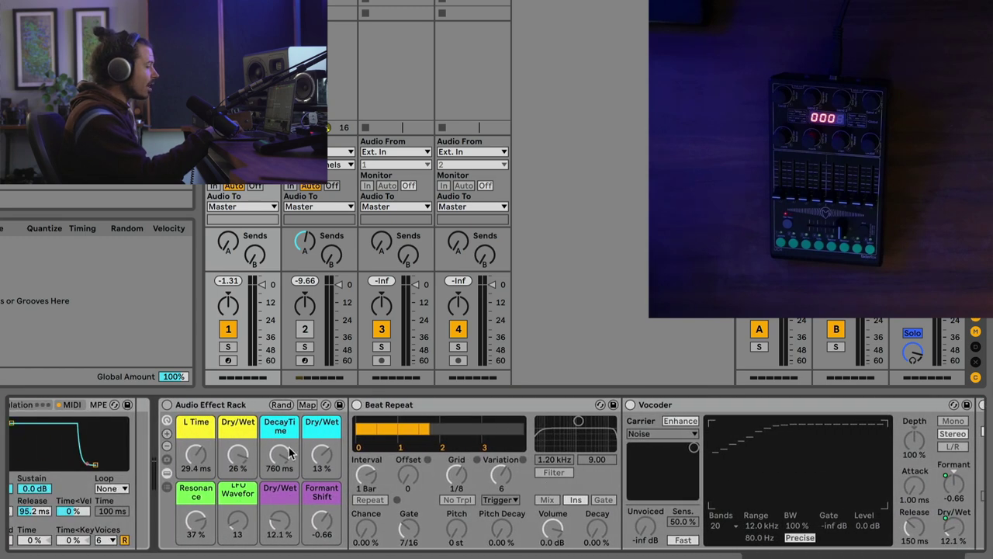
Select the drum track's Audio Effect Rack and collapse it to a single strip.
{"action": "left_click", "coordinate": [210, 404]}
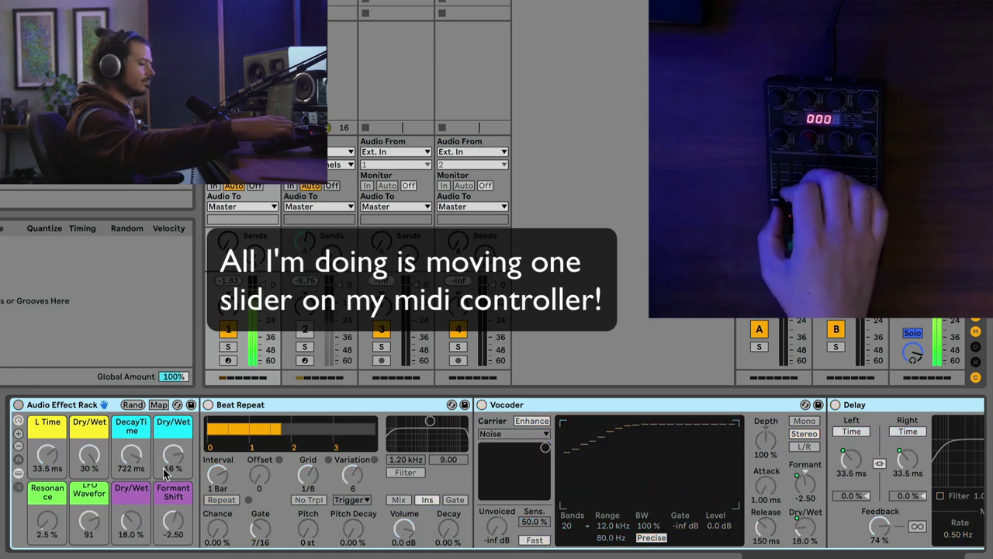
{"action": "left_click", "coordinate": [47, 409]}
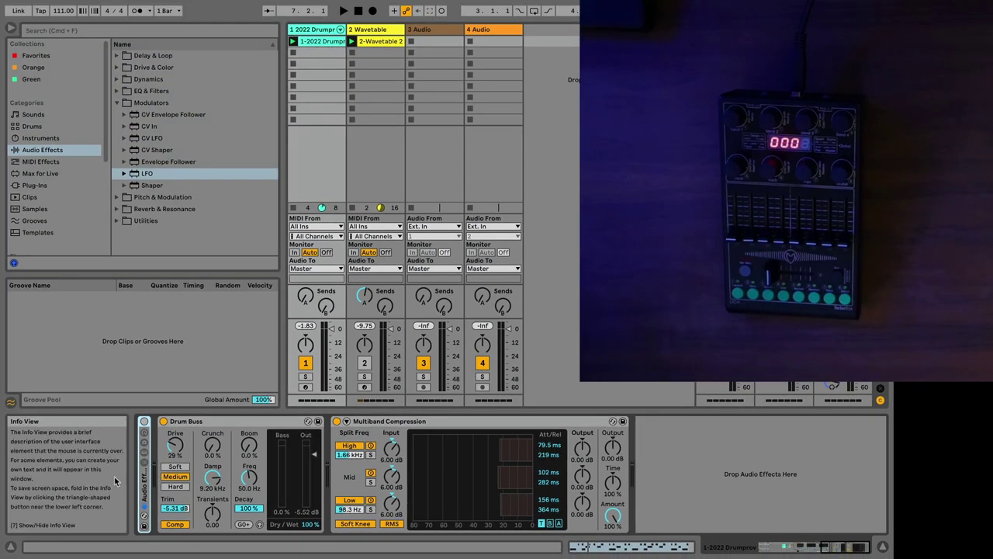
Insert Beat Repeat from the Delay & Loop category into the drum chain before Drum Buss.
{"action": "left_click_drag", "start_coordinate": [152, 483], "coordinate": [152, 482]}
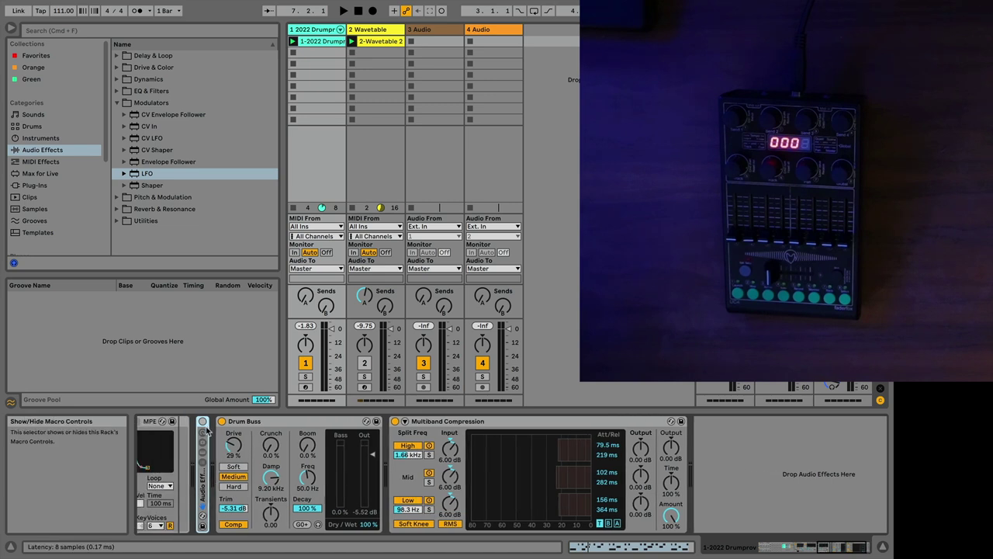
{"action": "left_click", "coordinate": [118, 104]}
{"action": "left_click", "coordinate": [117, 56]}
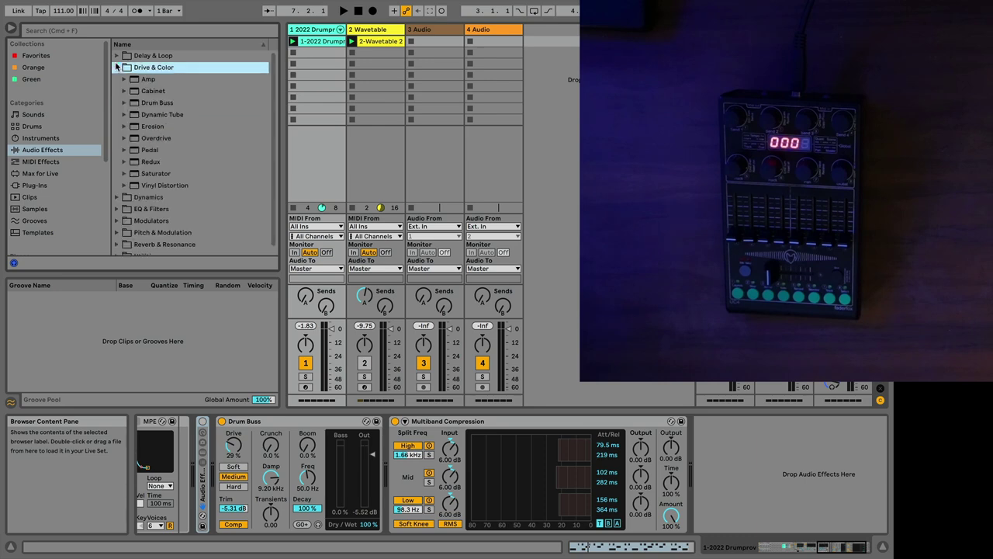
{"action": "left_click", "coordinate": [117, 56]}
{"action": "left_click", "coordinate": [117, 55]}
{"action": "left_click", "coordinate": [134, 67]}
{"action": "left_click_drag", "start_coordinate": [134, 67], "coordinate": [211, 456]}
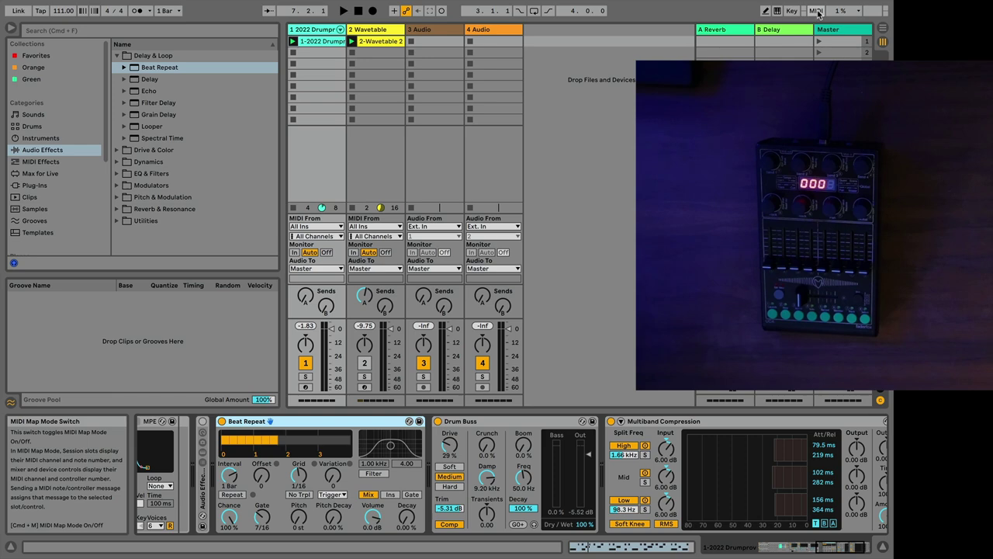
MIDI-map Beat Repeat's Repeat switch to CC 9 and raise the mapping's minimum to 4.
{"action": "left_click", "coordinate": [817, 10]}
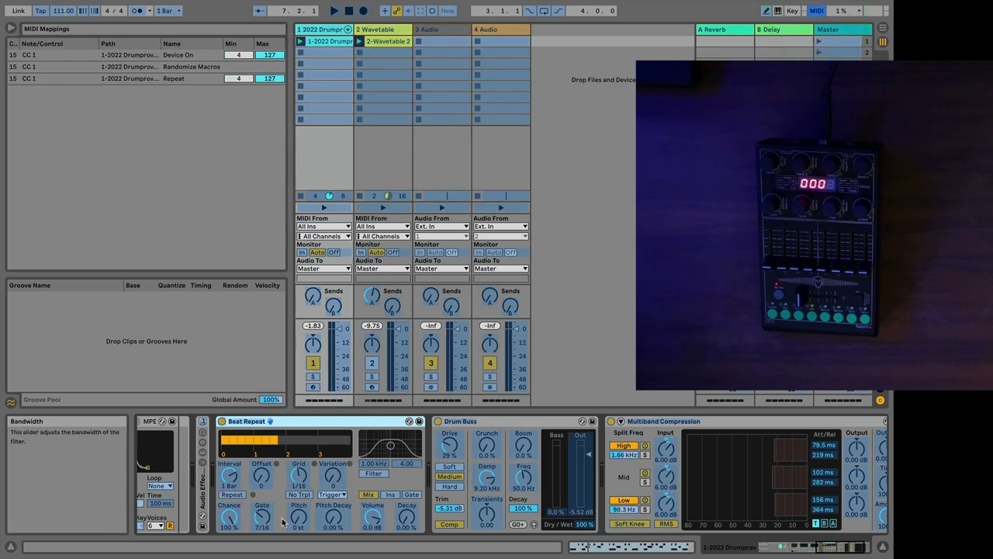
{"action": "left_click", "coordinate": [232, 494]}
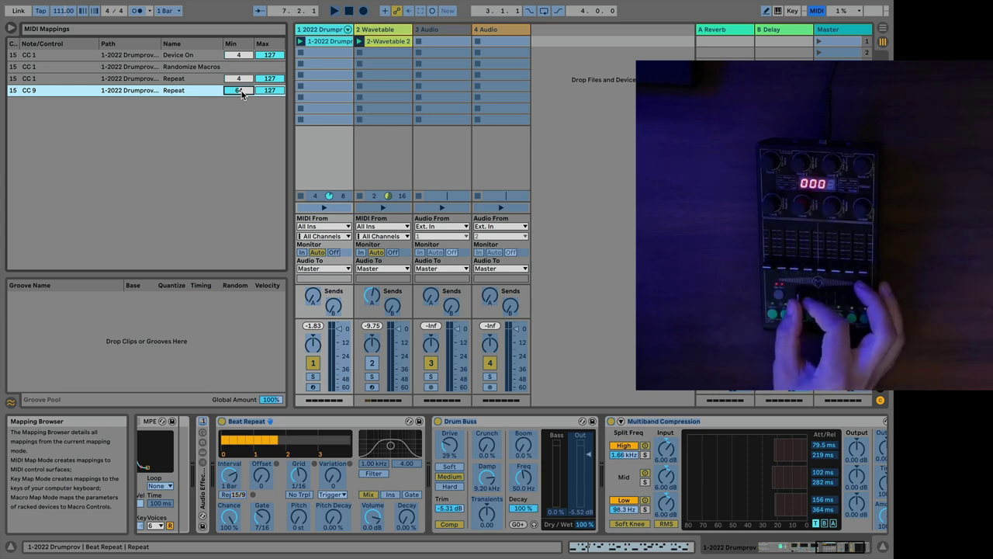
{"action": "left_click_drag", "start_coordinate": [241, 91], "coordinate": [241, 123]}
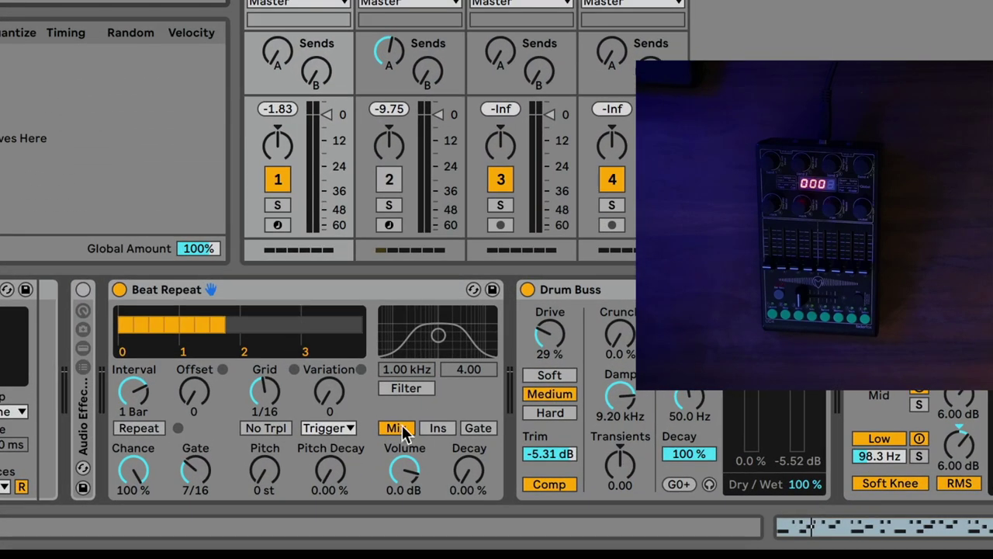
Switch Beat Repeat to Ins mode and lower Chance from 100 % to 0 %.
{"action": "left_click", "coordinate": [433, 430]}
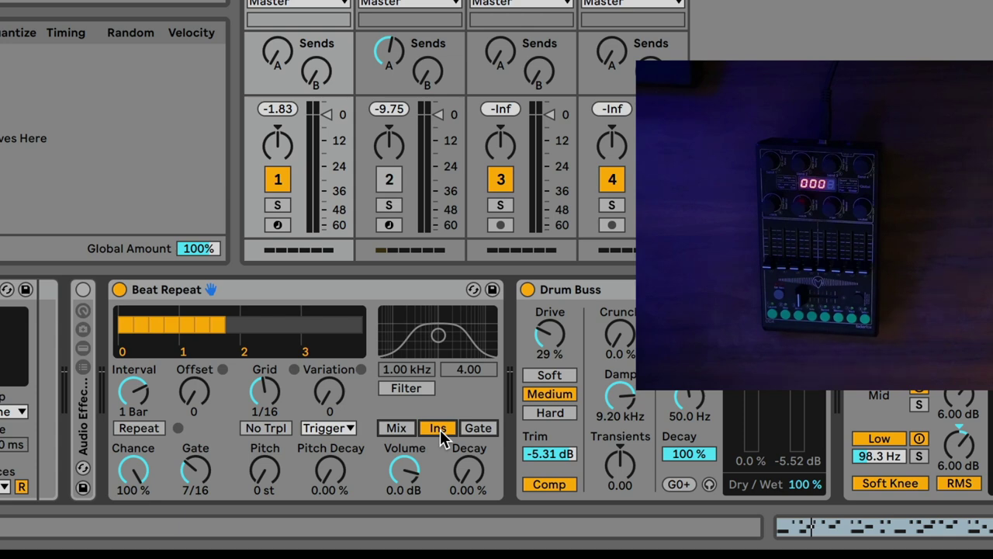
{"action": "left_click_drag", "start_coordinate": [137, 459], "coordinate": [138, 512]}
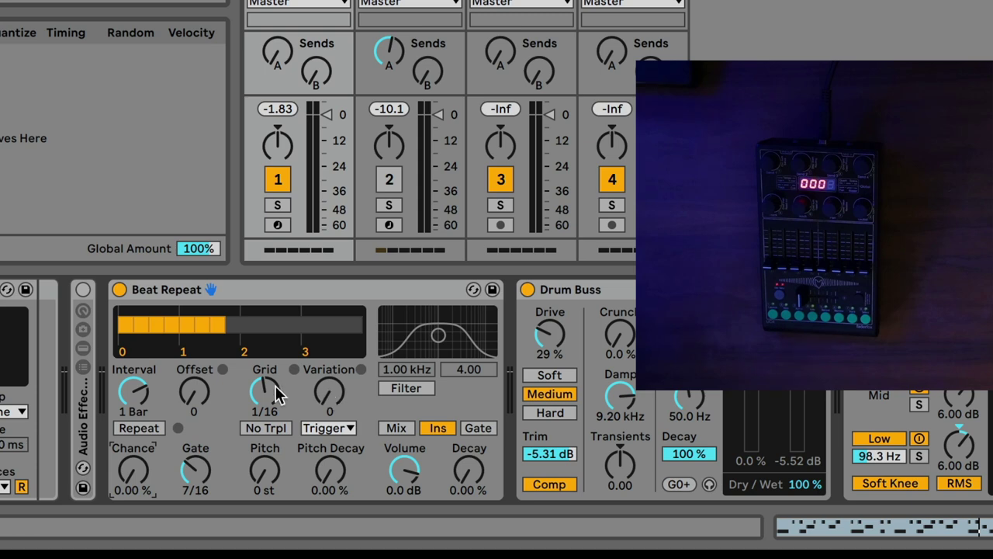
Set Beat Repeat's Grid from 1/16 to 1/8 and Variation to 5.
{"action": "left_click_drag", "start_coordinate": [271, 396], "coordinate": [271, 391]}
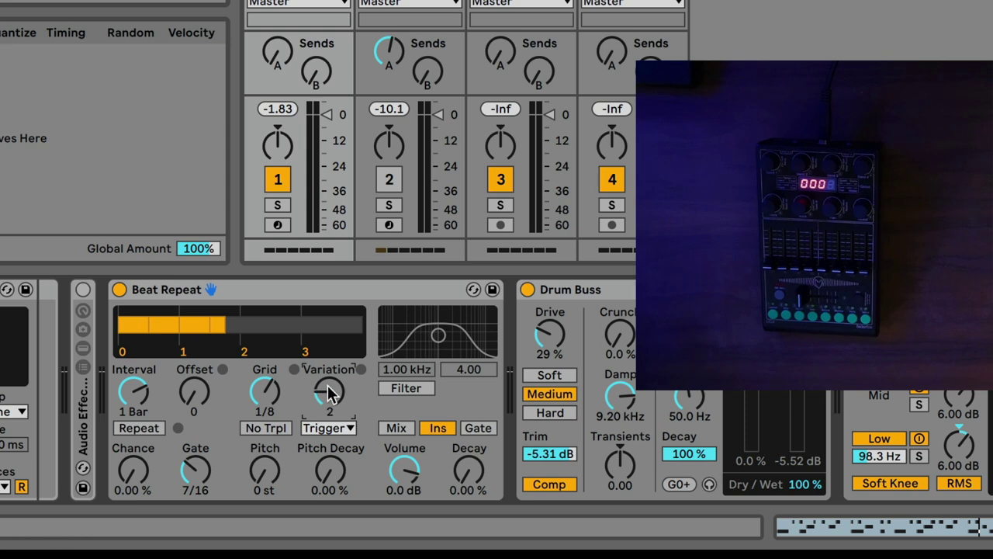
{"action": "left_click_drag", "start_coordinate": [260, 397], "coordinate": [282, 424]}
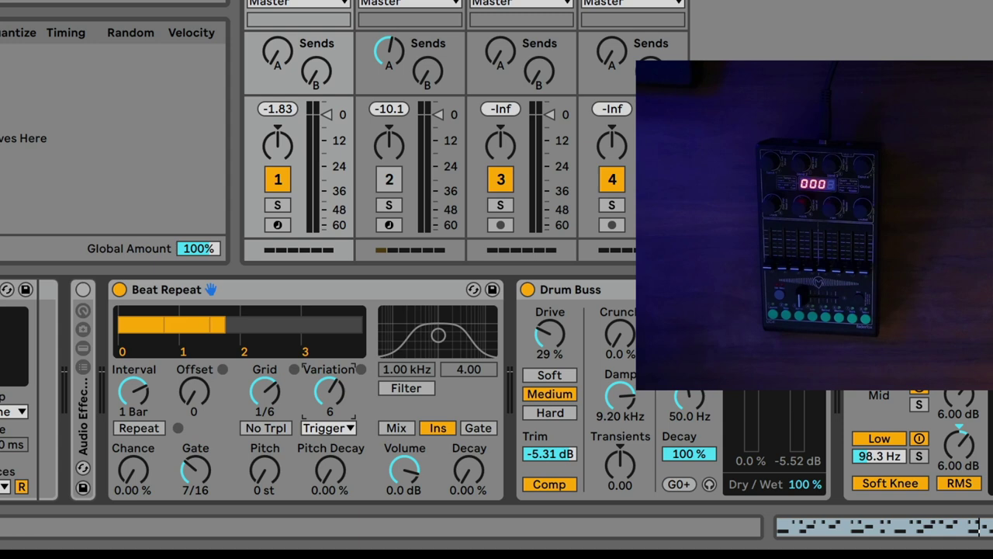
{"action": "left_click_drag", "start_coordinate": [329, 402], "coordinate": [330, 405]}
{"action": "mouse_move", "coordinate": [265, 391]}
{"action": "left_mouse_down"}
{"action": "mouse_move", "coordinate": [265, 400]}
{"action": "mouse_move", "coordinate": [265, 380]}
{"action": "mouse_move", "coordinate": [265, 390]}
{"action": "left_mouse_up"}
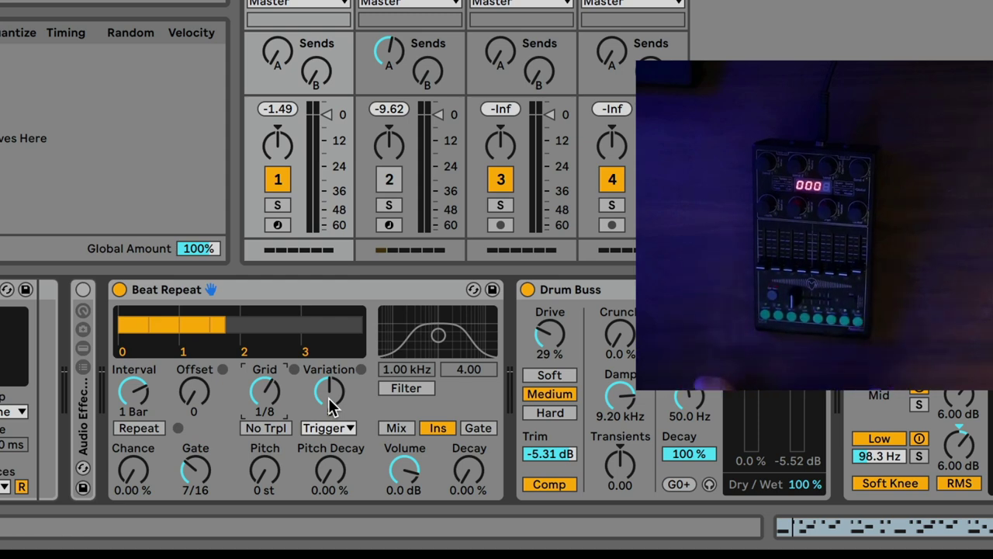
Group Beat Repeat into an Audio Effect Rack, show its eight macros, and add a Delay after it.
{"action": "left_click", "coordinate": [327, 295]}
{"action": "right_click", "coordinate": [327, 295]}
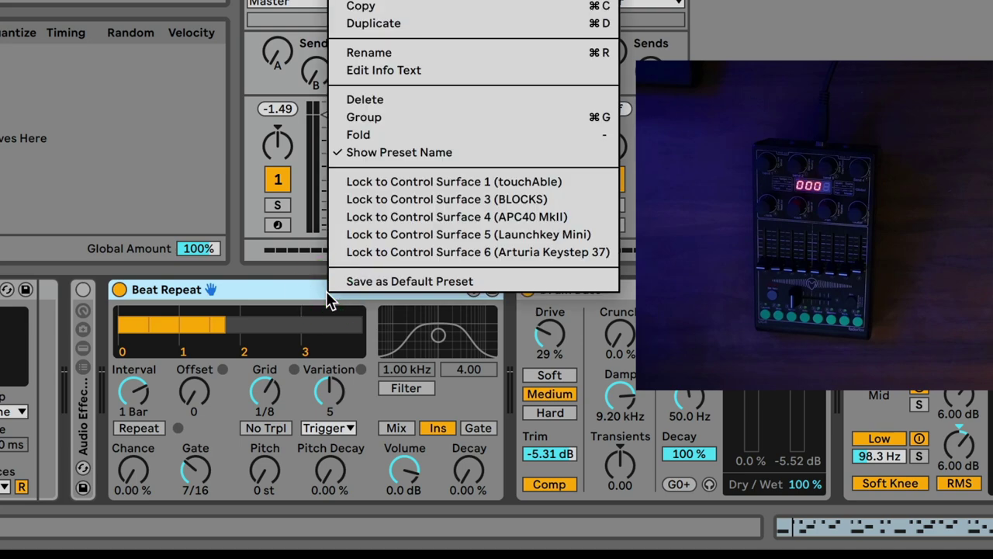
{"action": "left_click", "coordinate": [371, 117]}
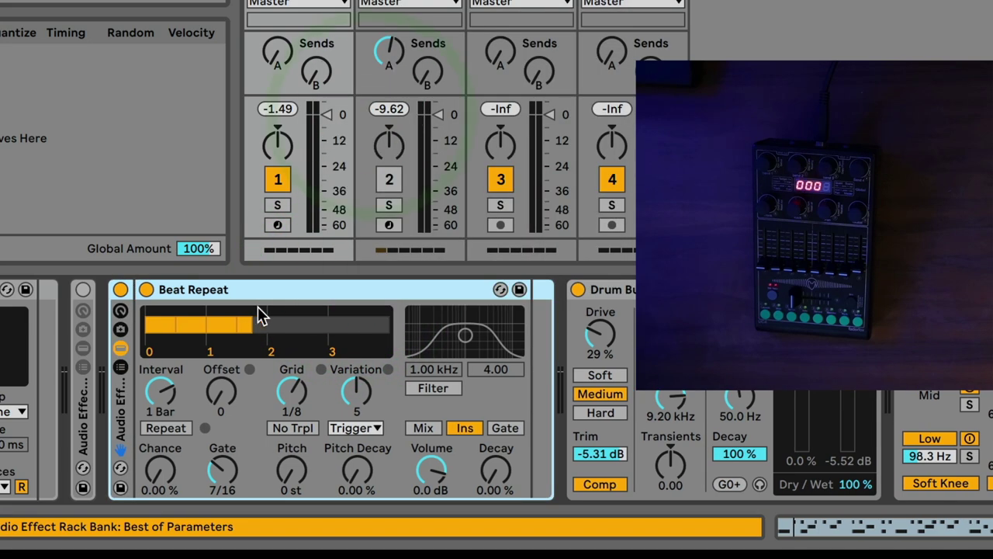
{"action": "left_click", "coordinate": [120, 310]}
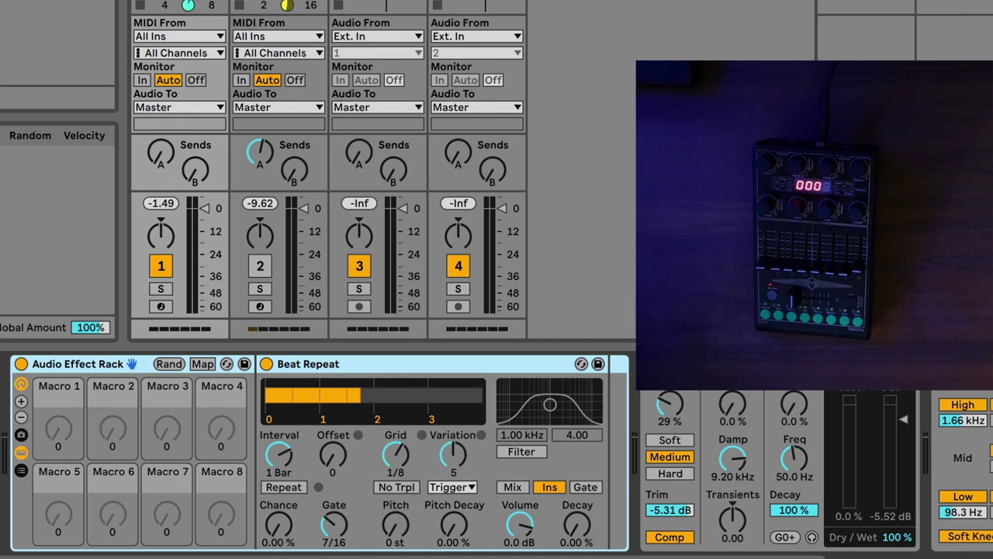
{"action": "left_click", "coordinate": [666, 465]}
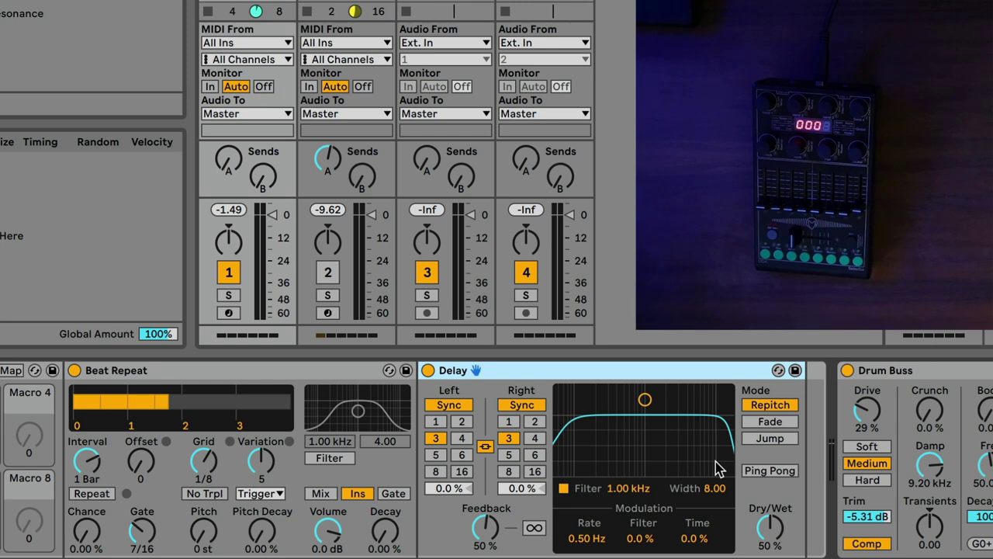
Set the Delay to Time mode with both sides at 31.0 ms, 70 % feedback, filter off.
{"action": "left_click", "coordinate": [525, 404]}
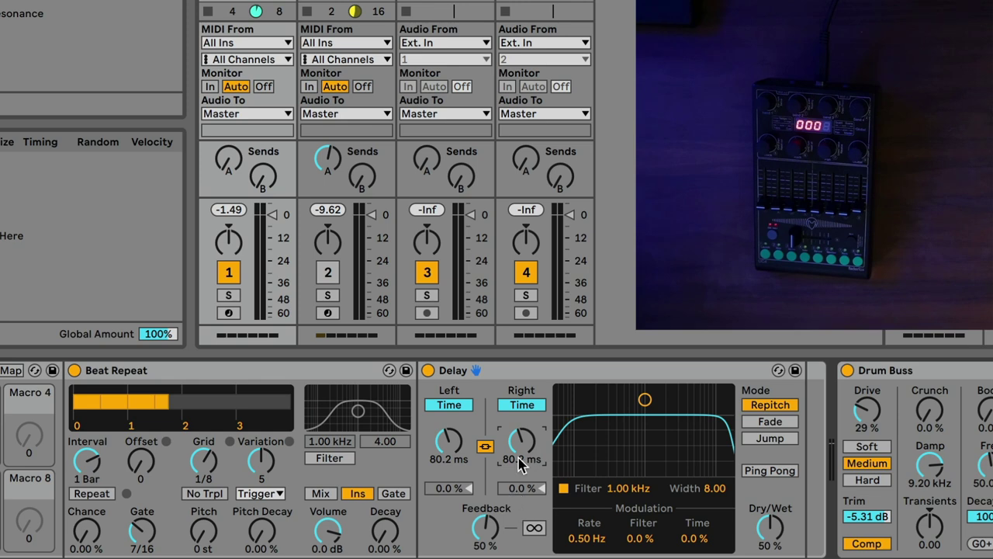
{"action": "left_click", "coordinate": [428, 370]}
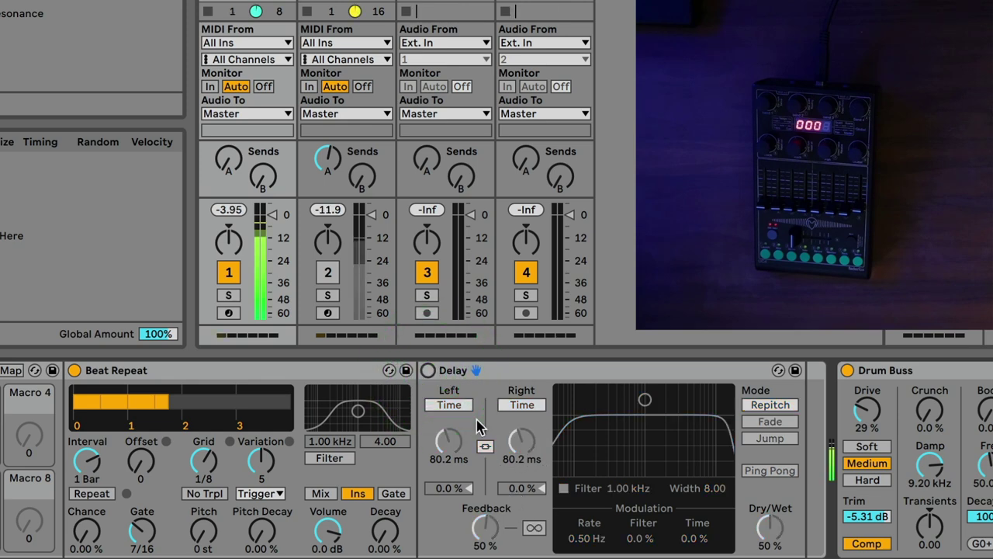
{"action": "left_click", "coordinate": [428, 370]}
{"action": "left_click_drag", "start_coordinate": [522, 440], "coordinate": [521, 483]}
{"action": "left_click_drag", "start_coordinate": [485, 527], "coordinate": [485, 511]}
{"action": "left_click_drag", "start_coordinate": [518, 457], "coordinate": [519, 447]}
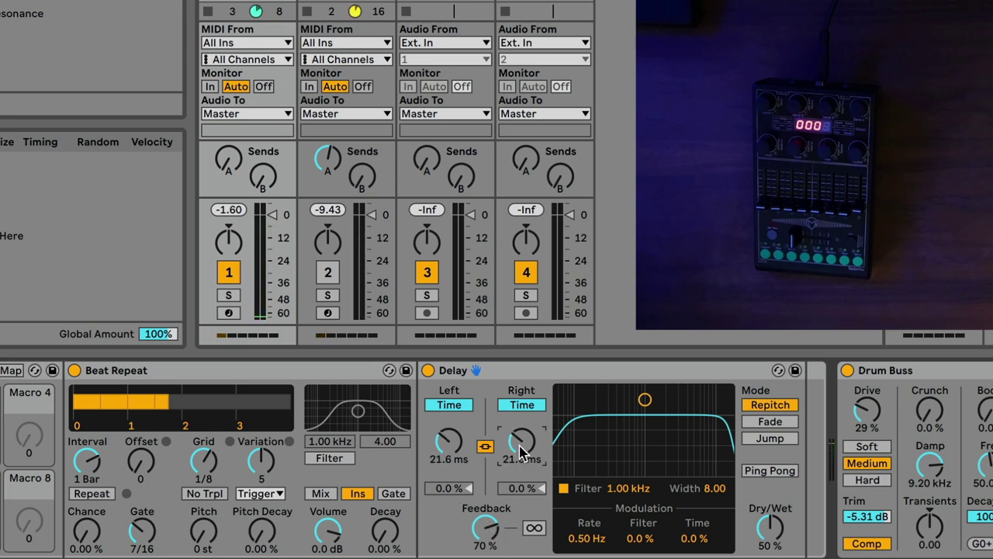
{"action": "mouse_move", "coordinate": [522, 441]}
{"action": "left_mouse_down"}
{"action": "mouse_move", "coordinate": [522, 466]}
{"action": "mouse_move", "coordinate": [522, 450]}
{"action": "left_mouse_up"}
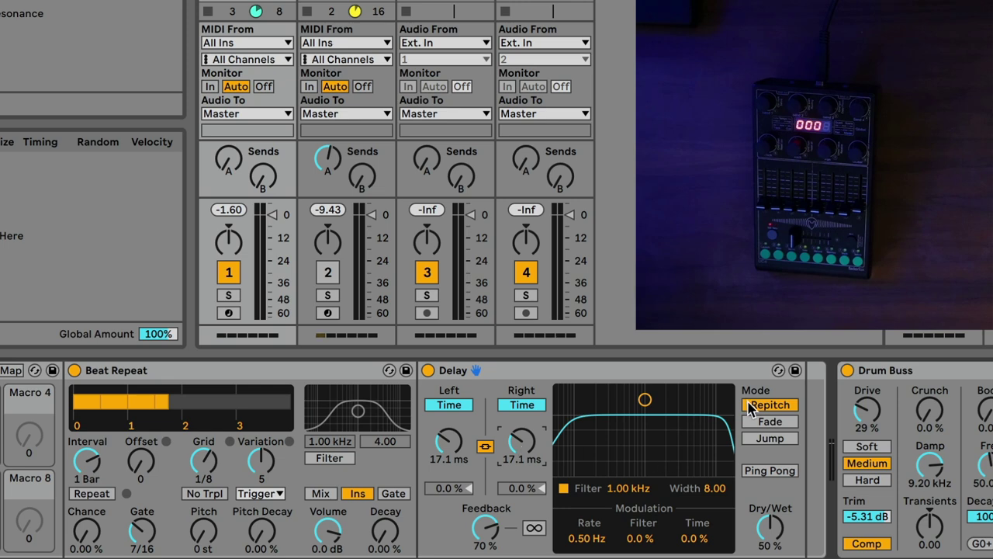
{"action": "left_click", "coordinate": [564, 488]}
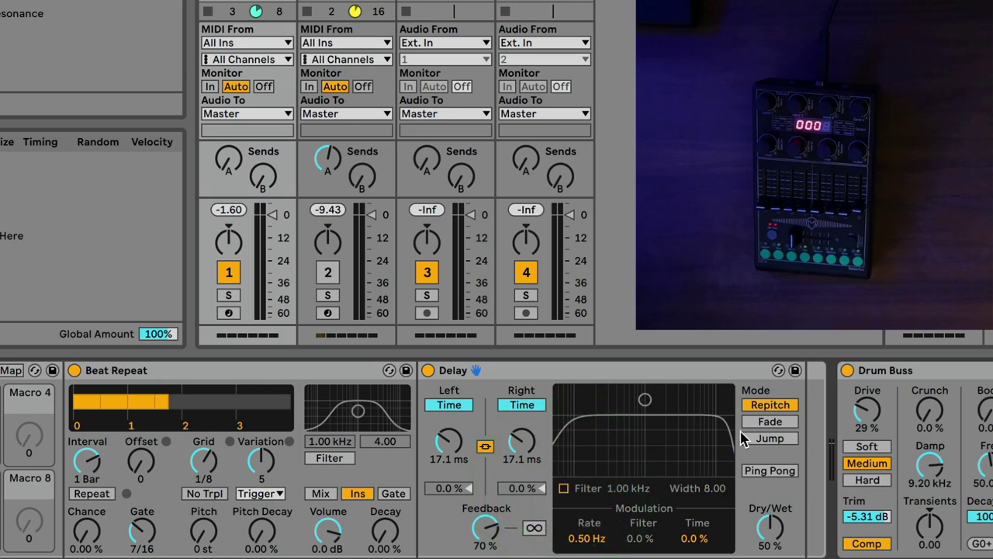
{"action": "left_click_drag", "start_coordinate": [547, 452], "coordinate": [757, 516]}
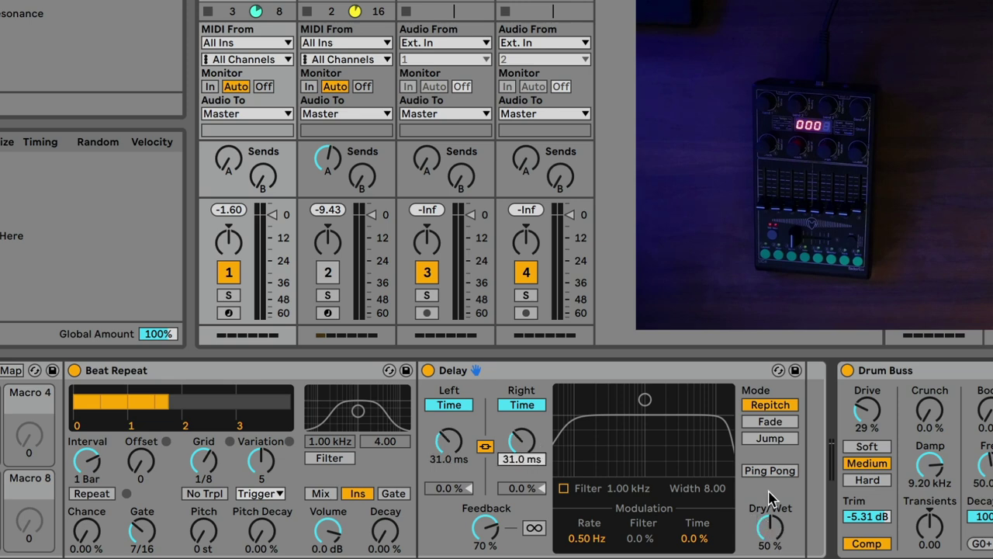
Assign the Delay's Dry/Wet to Macro 2 and its left delay time to Macro 1.
{"action": "scroll", "coordinate": [768, 497], "scroll_direction": "left", "scroll_amount": 6}
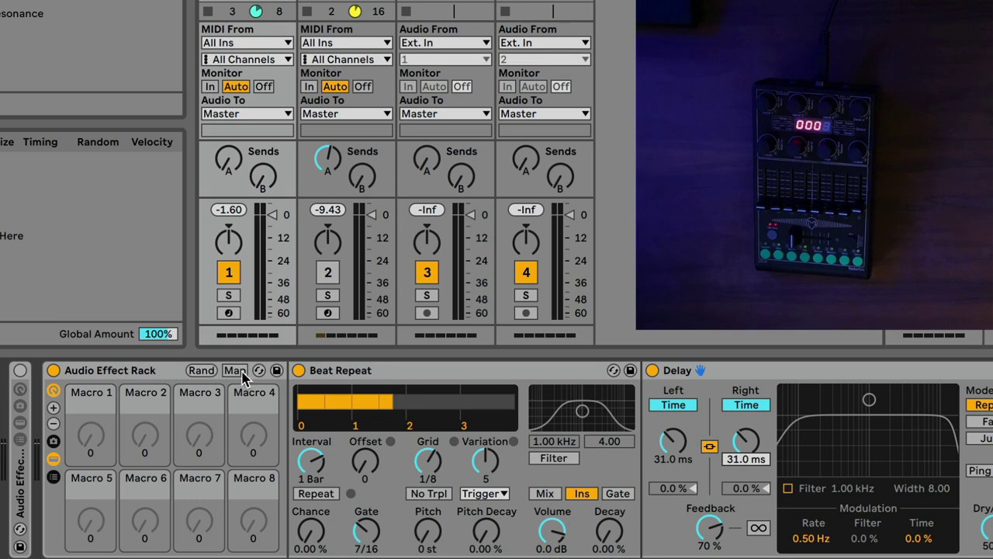
{"action": "left_click", "coordinate": [241, 373]}
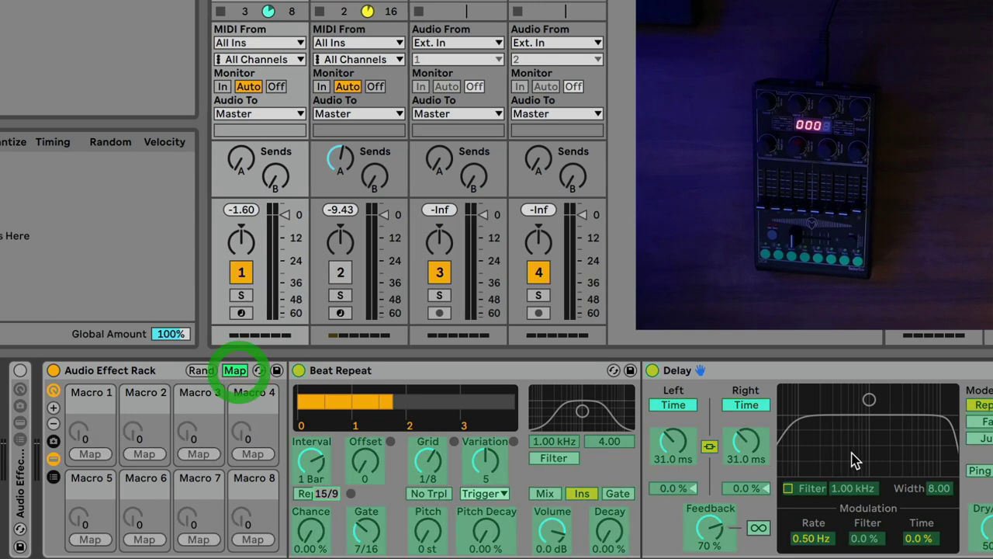
{"action": "left_click", "coordinate": [144, 454]}
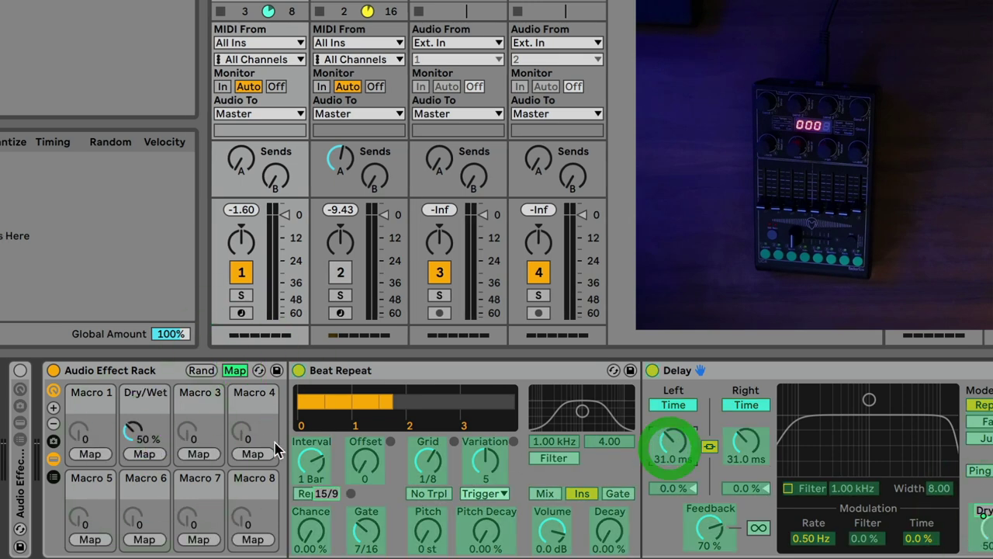
{"action": "left_click", "coordinate": [89, 454]}
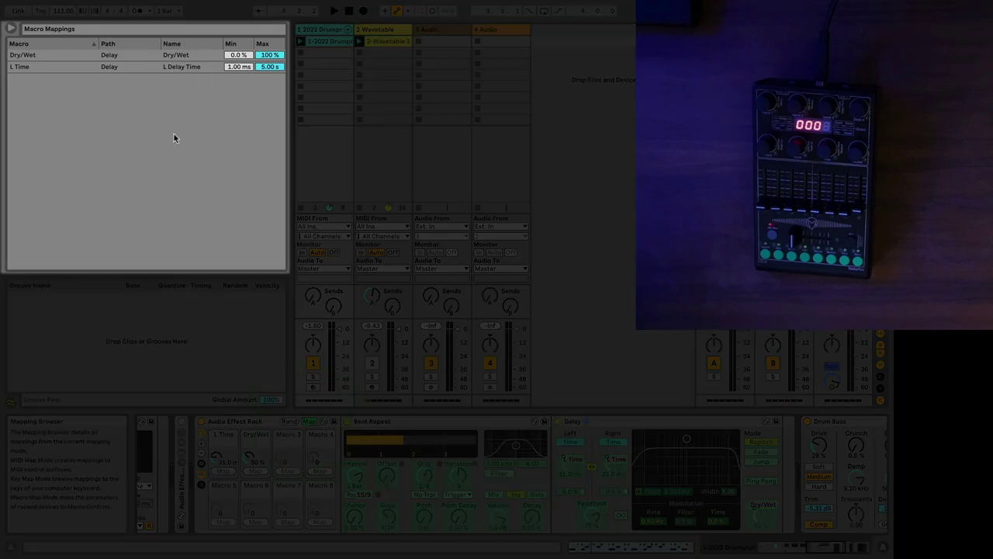
Cap Dry/Wet at 50 % and L Time at 74.2 ms, then randomize the macros.
{"action": "left_click_drag", "start_coordinate": [269, 55], "coordinate": [269, 67]}
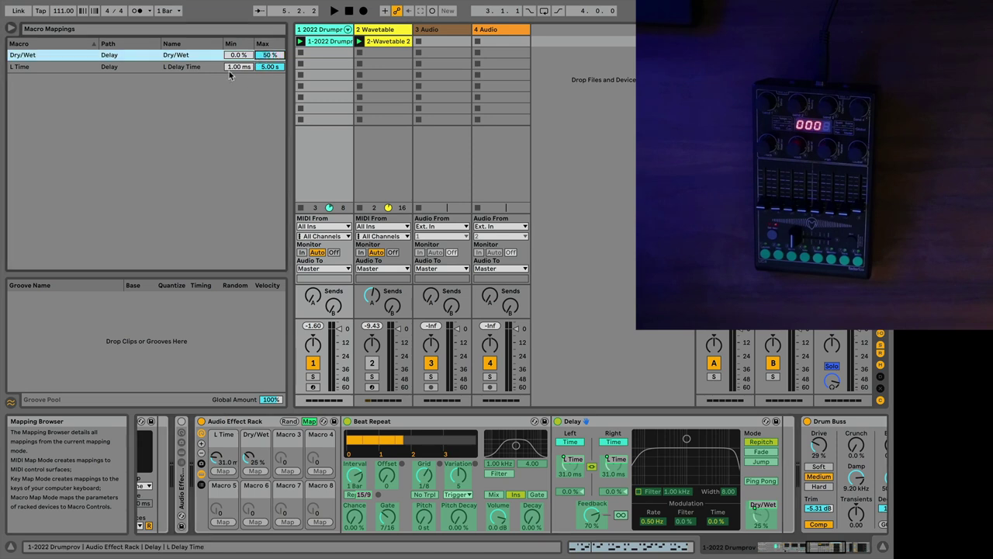
{"action": "left_click_drag", "start_coordinate": [269, 67], "coordinate": [270, 85]}
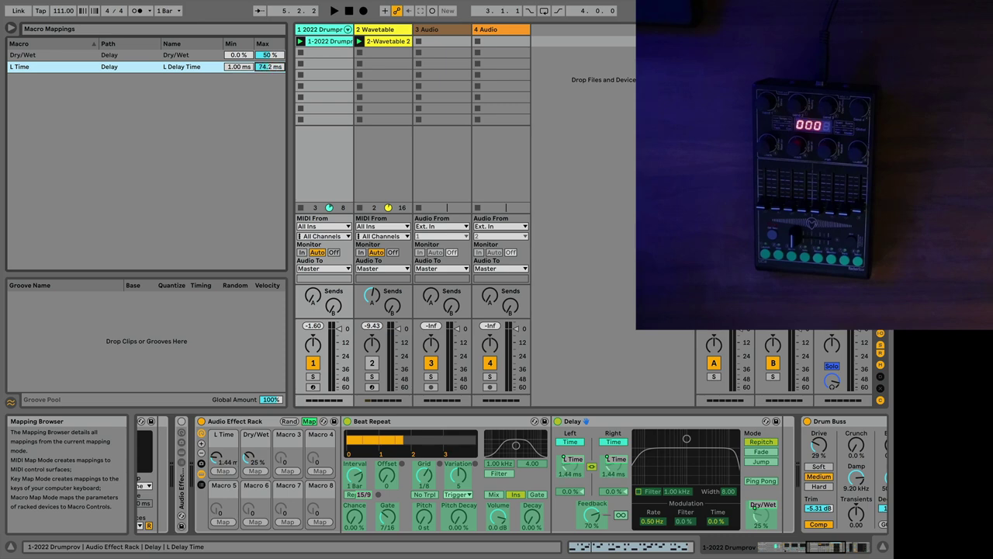
{"action": "left_click", "coordinate": [309, 421]}
{"action": "left_click", "coordinate": [291, 421]}
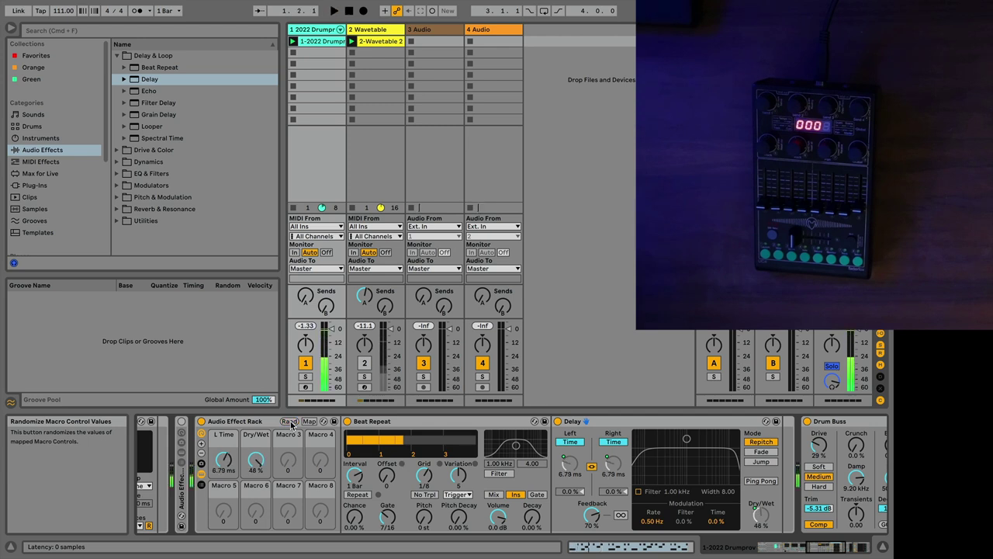
Randomize the macros three more times, landing at 7.21 ms and 26 %, then switch the Delay off.
{"action": "left_click", "coordinate": [291, 420]}
{"action": "left_click", "coordinate": [290, 421]}
{"action": "left_click", "coordinate": [290, 420]}
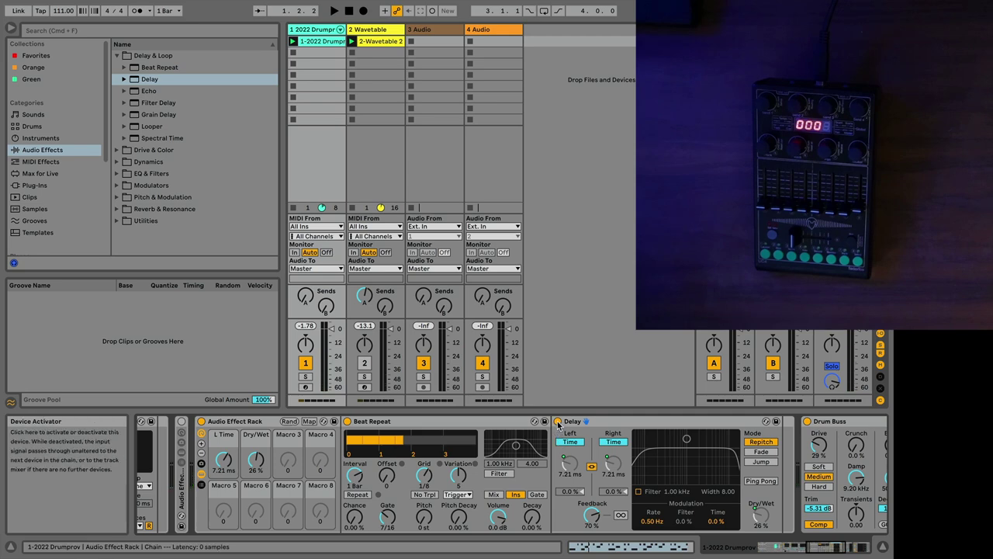
{"action": "left_click", "coordinate": [557, 422]}
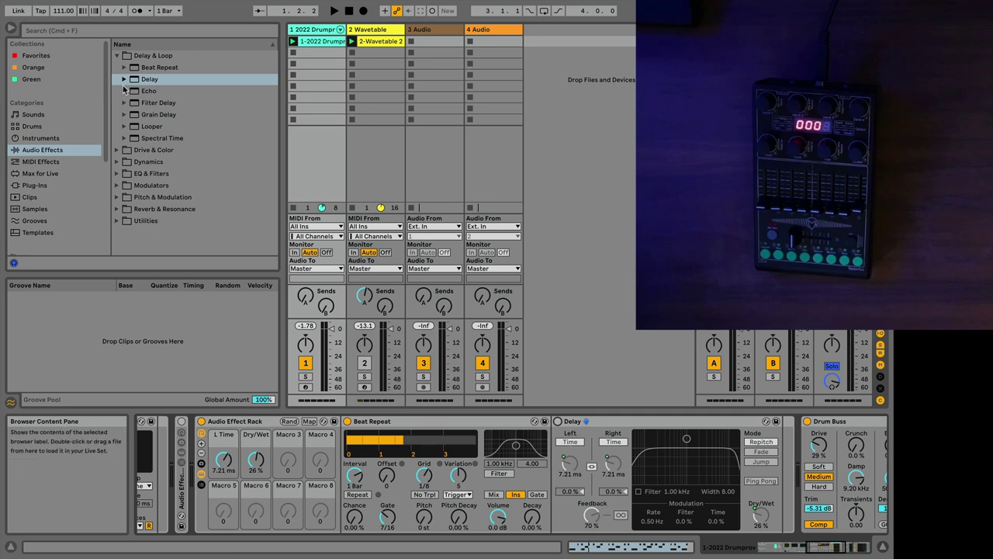
Add an Auto Filter after the Delay and set its cutoff to 107 Hz with more resonance.
{"action": "left_click", "coordinate": [117, 55]}
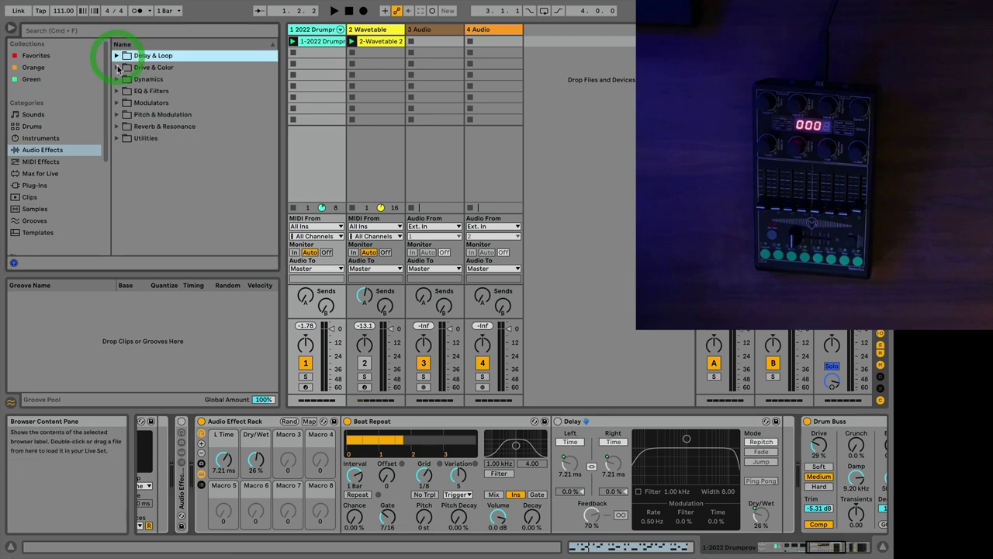
{"action": "left_click", "coordinate": [116, 91]}
{"action": "left_click_drag", "start_coordinate": [157, 103], "coordinate": [725, 489]}
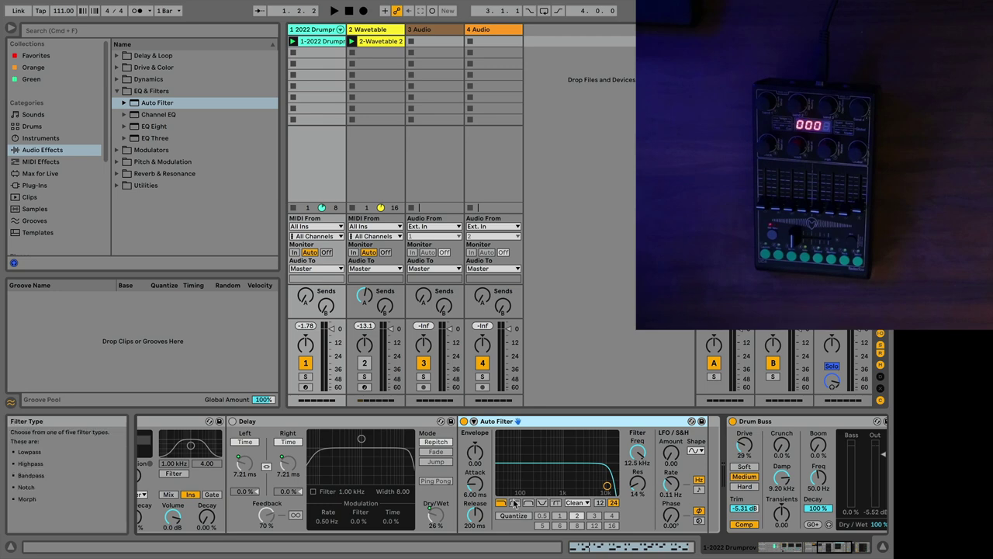
{"action": "left_click_drag", "start_coordinate": [506, 477], "coordinate": [523, 478]}
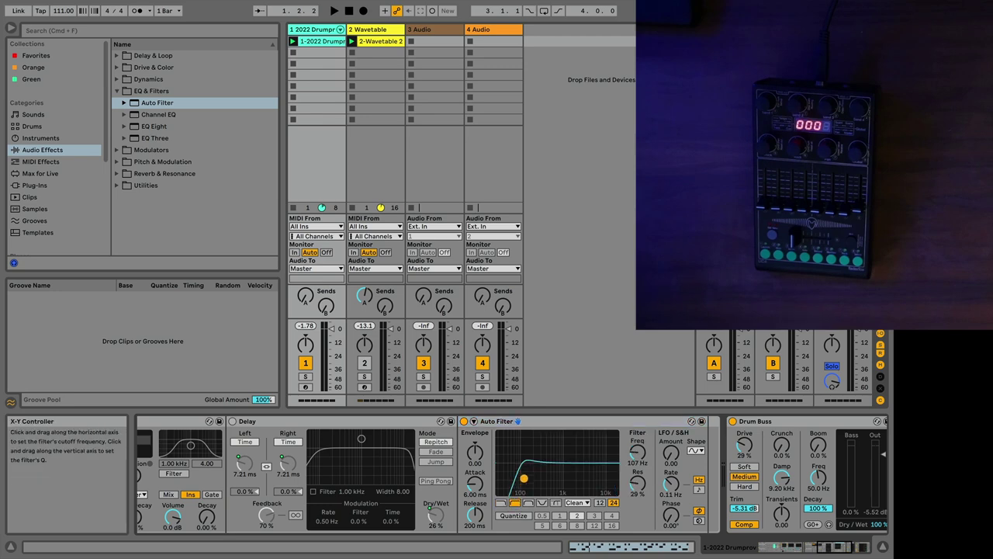
Map the Auto Filter Frequency to Macro 3 and its LFO Waveform to Macro 4.
{"action": "scroll", "coordinate": [512, 450], "scroll_direction": "left", "scroll_amount": 10}
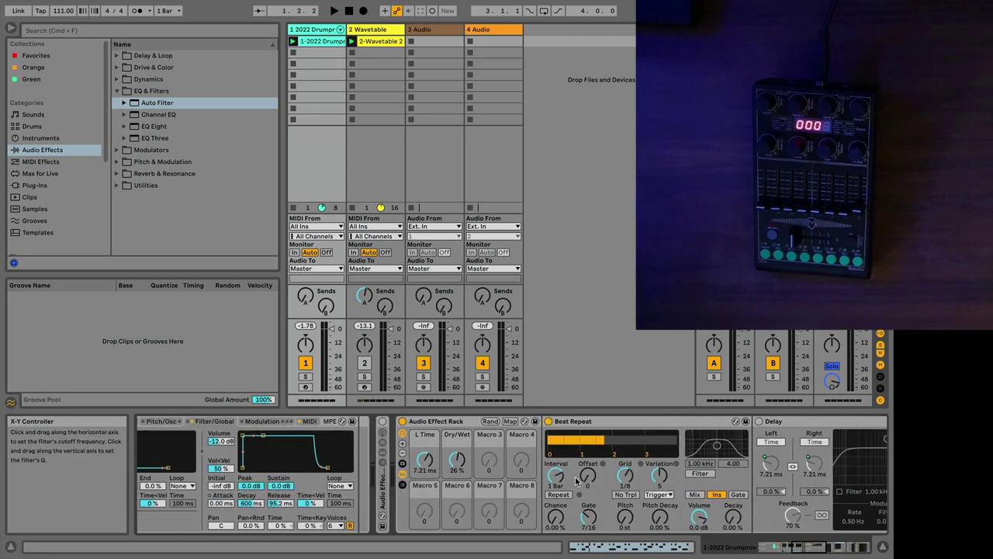
{"action": "left_click", "coordinate": [472, 421]}
{"action": "scroll", "coordinate": [625, 450], "scroll_direction": "right", "scroll_amount": 10}
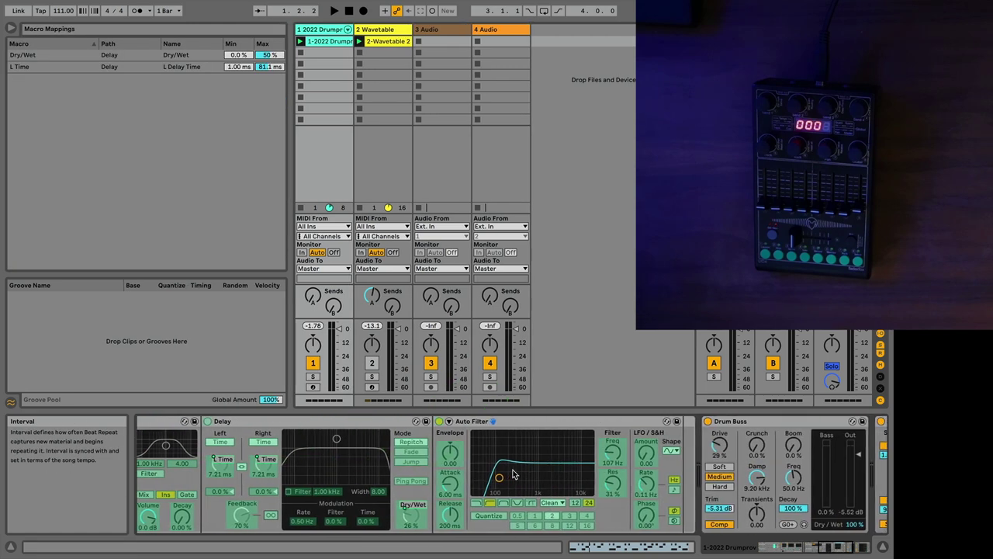
{"action": "left_click", "coordinate": [610, 453]}
{"action": "scroll", "coordinate": [434, 474], "scroll_direction": "left", "scroll_amount": 10}
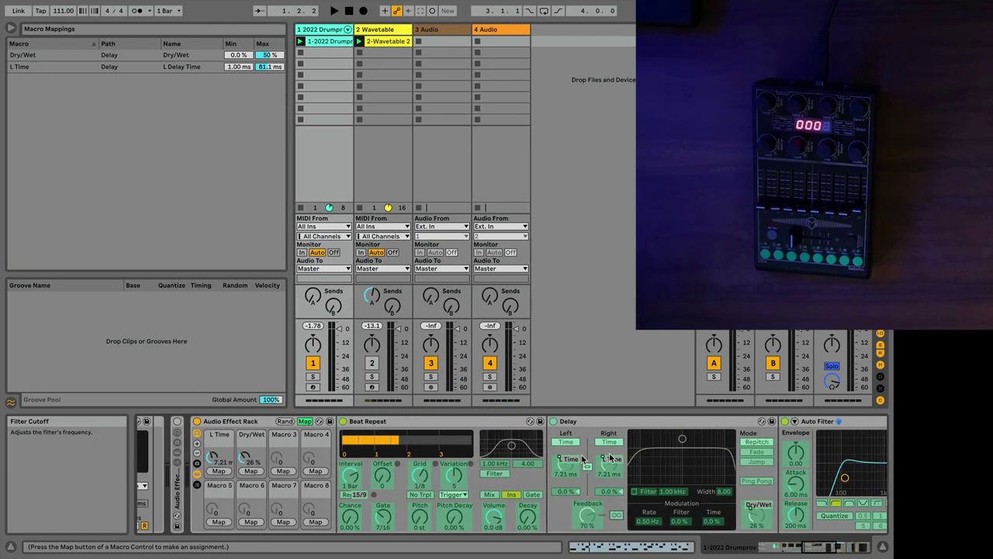
{"action": "left_click", "coordinate": [284, 470]}
{"action": "scroll", "coordinate": [407, 496], "scroll_direction": "right", "scroll_amount": 10}
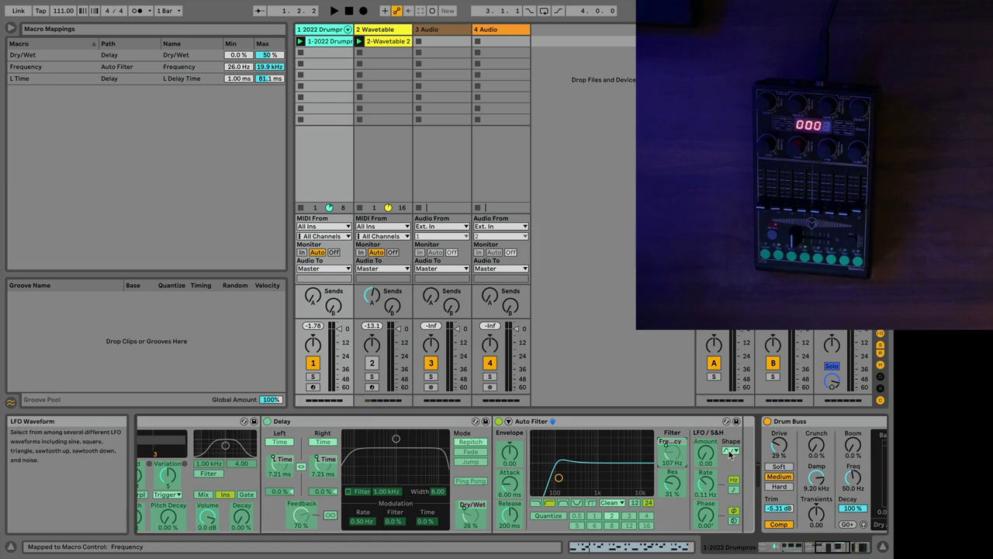
{"action": "scroll", "coordinate": [687, 483], "scroll_direction": "left", "scroll_amount": 6}
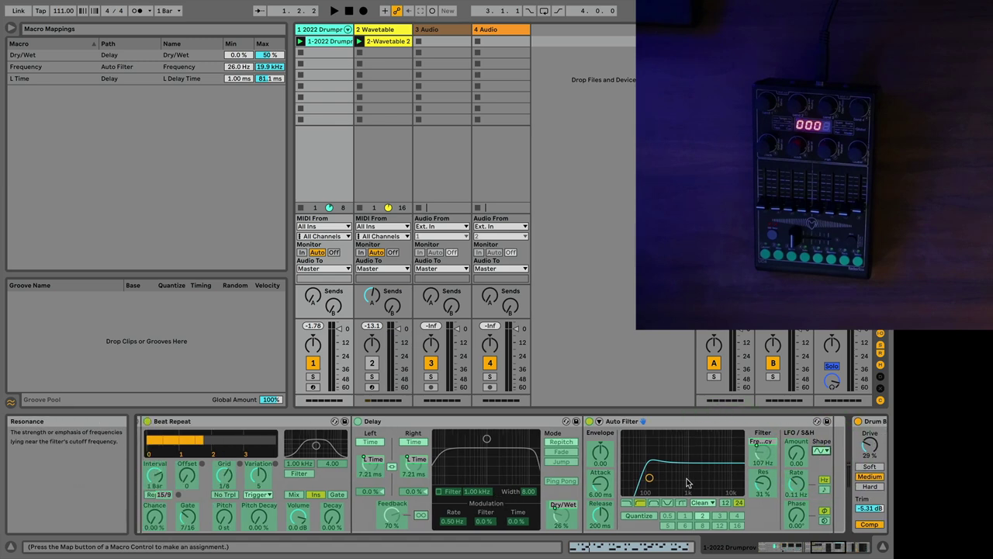
{"action": "scroll", "coordinate": [687, 482], "scroll_direction": "left", "scroll_amount": 3}
{"action": "left_click", "coordinate": [334, 471]}
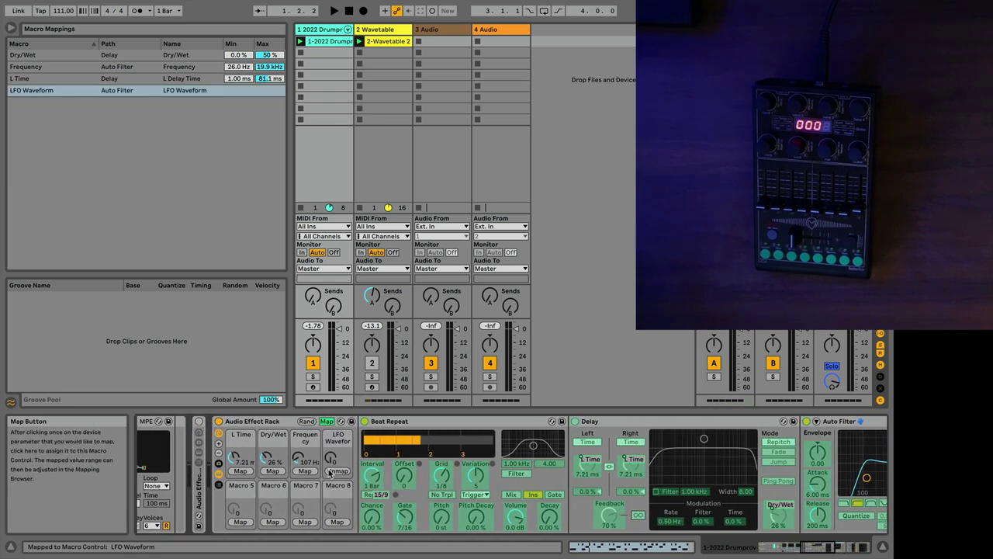
{"action": "scroll", "coordinate": [388, 484], "scroll_direction": "right", "scroll_amount": 3}
{"action": "scroll", "coordinate": [388, 484], "scroll_direction": "right", "scroll_amount": 9}
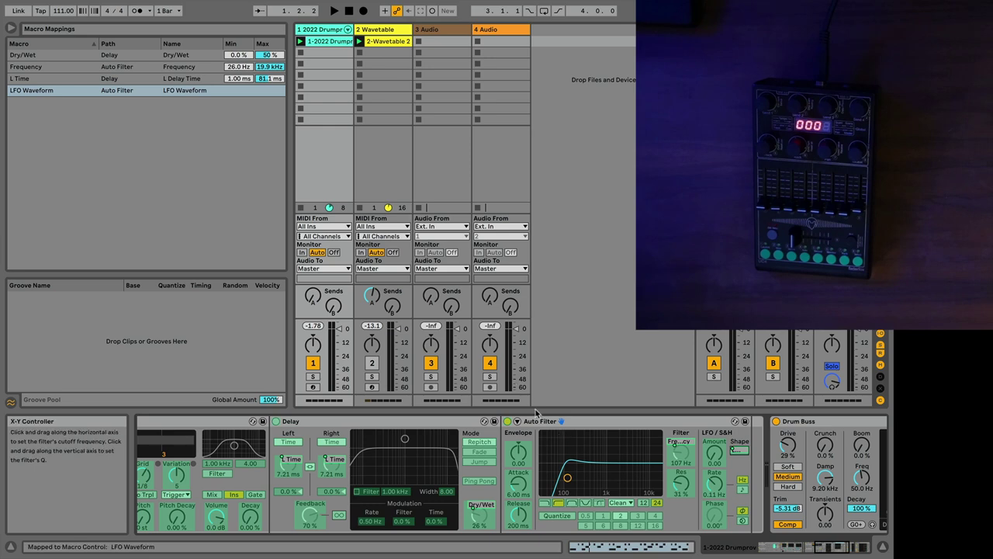
{"action": "scroll", "coordinate": [327, 490], "scroll_direction": "left", "scroll_amount": 14}
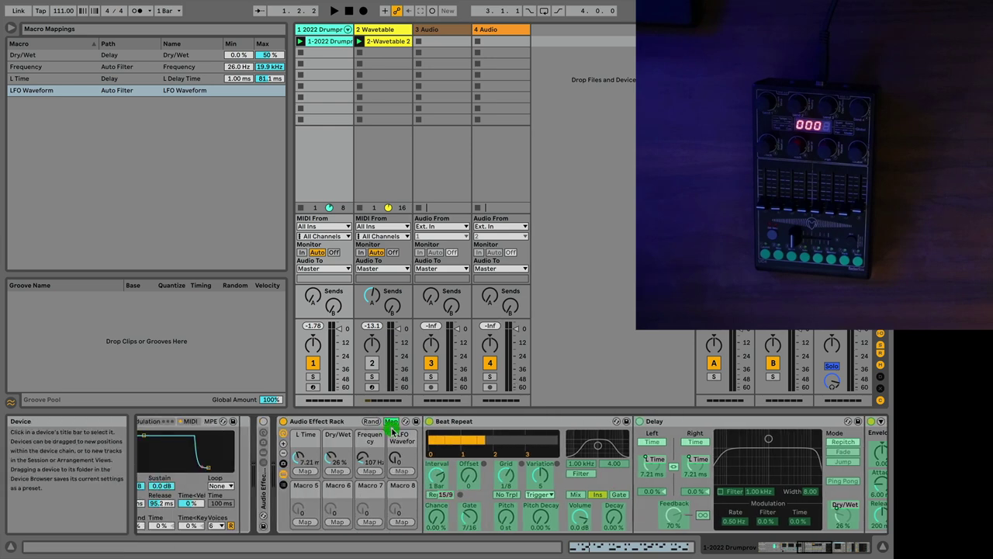
{"action": "left_click", "coordinate": [392, 422]}
Fold the Delay and Beat Repeat, then sync the Auto Filter LFO to tempo with Amount 15.0.
{"action": "left_click", "coordinate": [698, 421]}
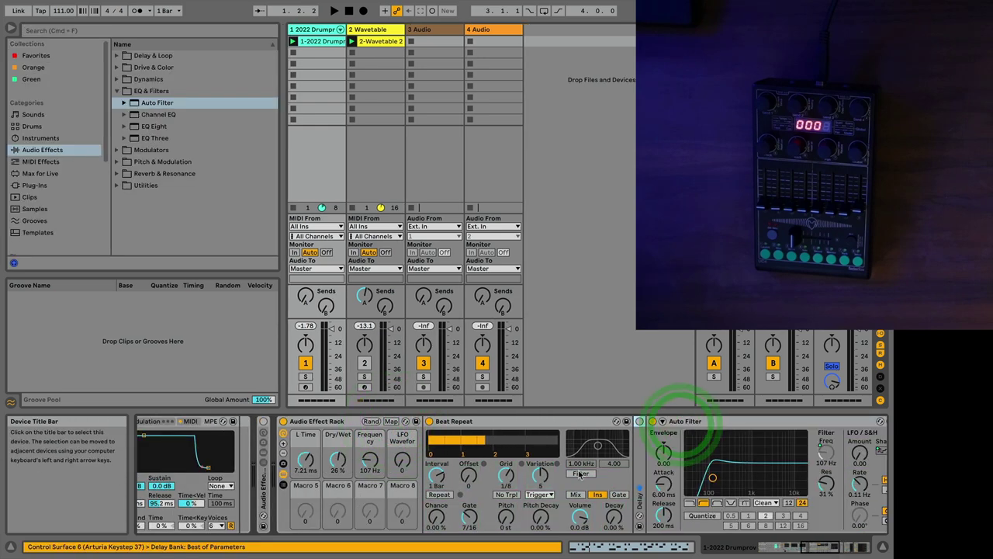
{"action": "double_click", "coordinate": [682, 423]}
{"action": "double_click", "coordinate": [392, 422]}
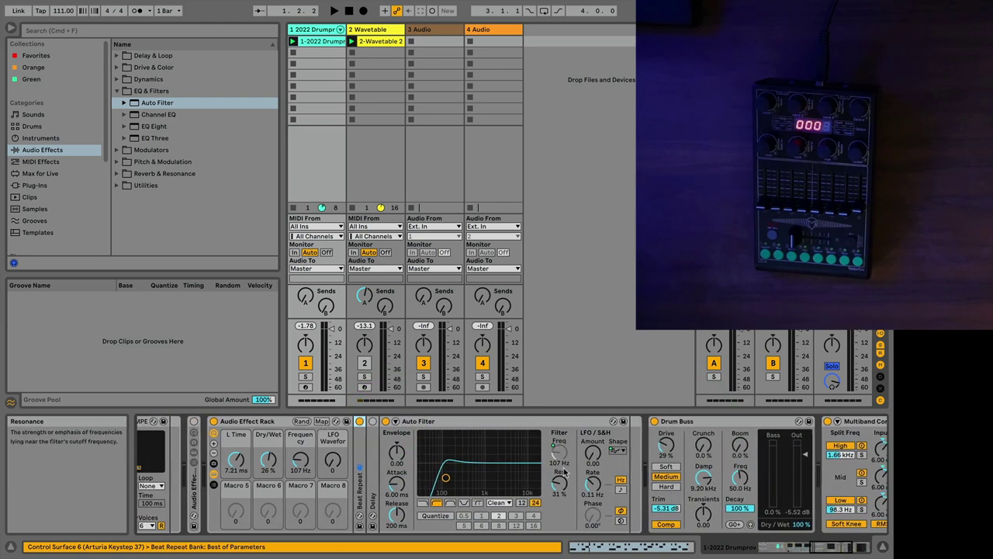
{"action": "left_click", "coordinate": [620, 488]}
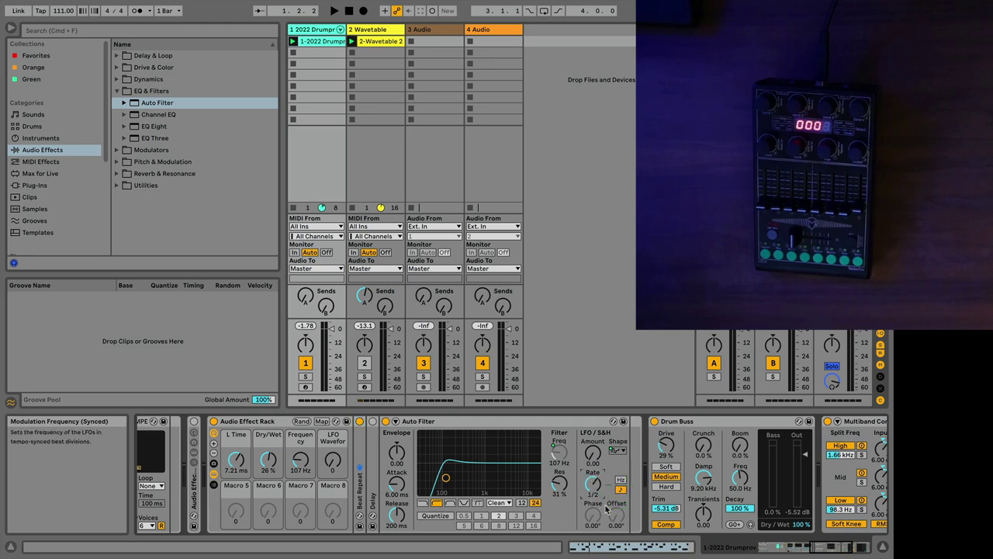
{"action": "left_click_drag", "start_coordinate": [592, 452], "coordinate": [592, 443]}
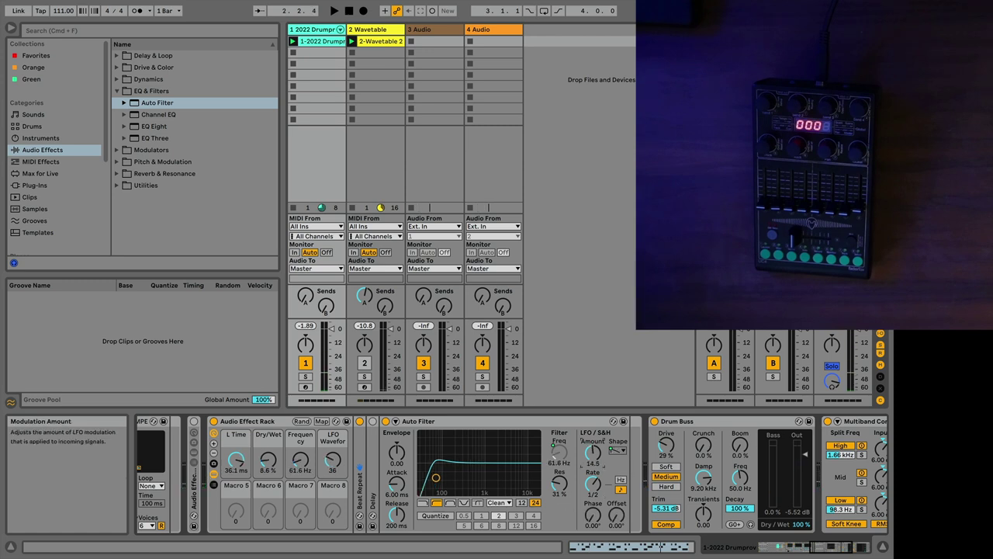
Randomize the rack macros several times during playback, landing on 9.44 kHz and 47 % Dry/Wet.
{"action": "key", "text": "space"}
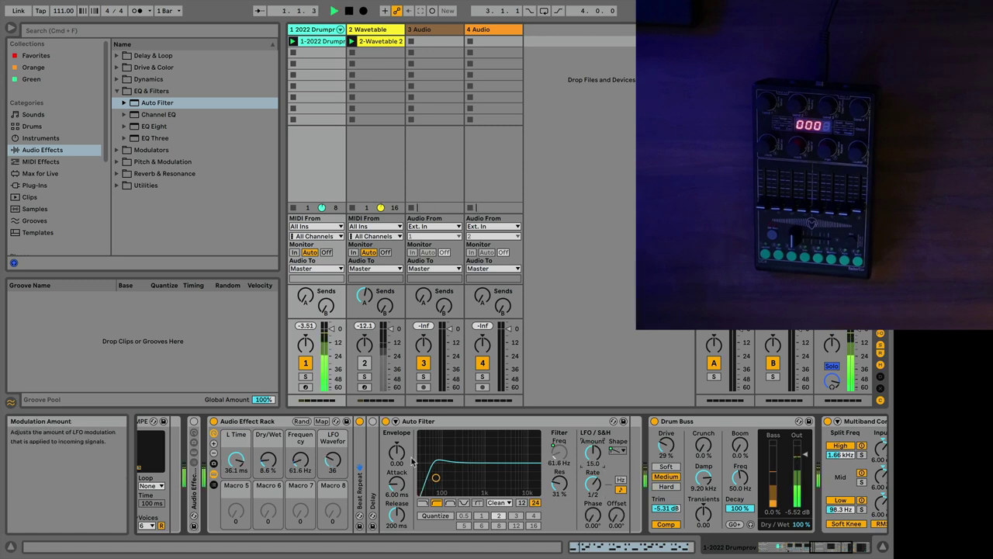
{"action": "left_click", "coordinate": [301, 422]}
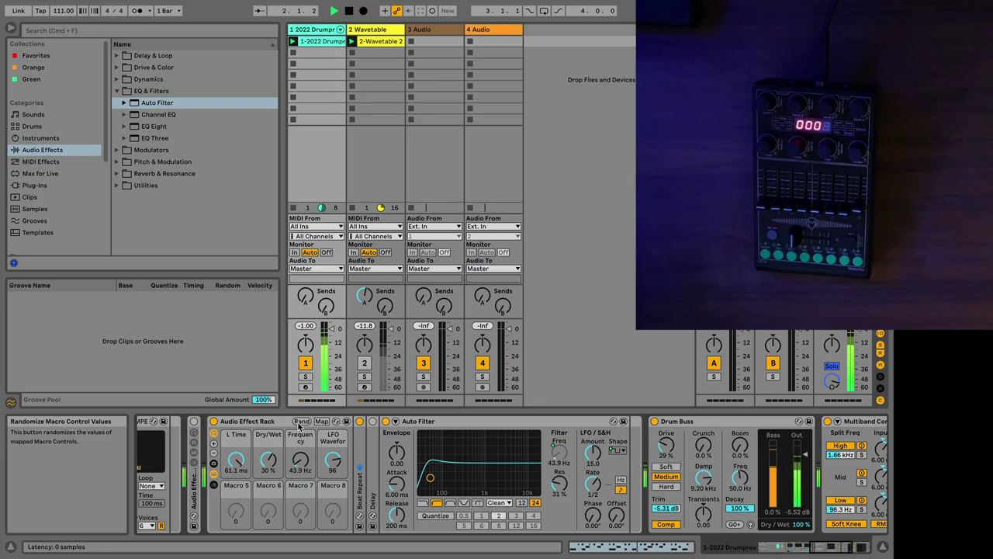
{"action": "left_click", "coordinate": [299, 423]}
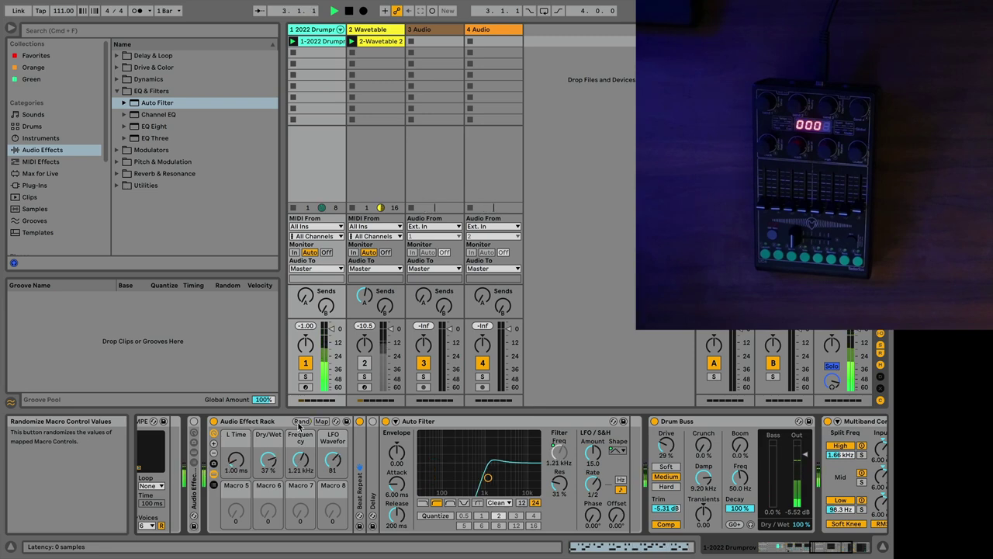
{"action": "left_click", "coordinate": [299, 422]}
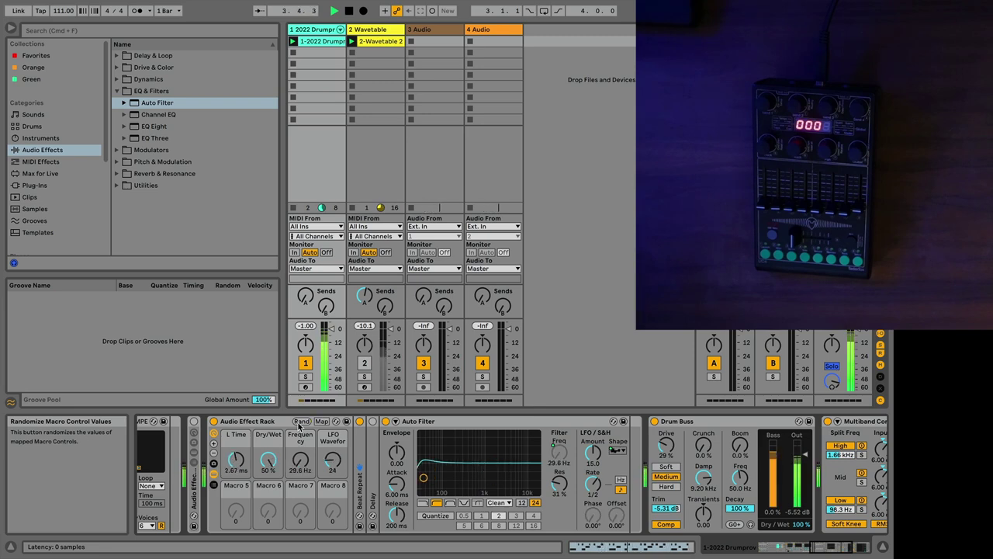
{"action": "left_click", "coordinate": [299, 422]}
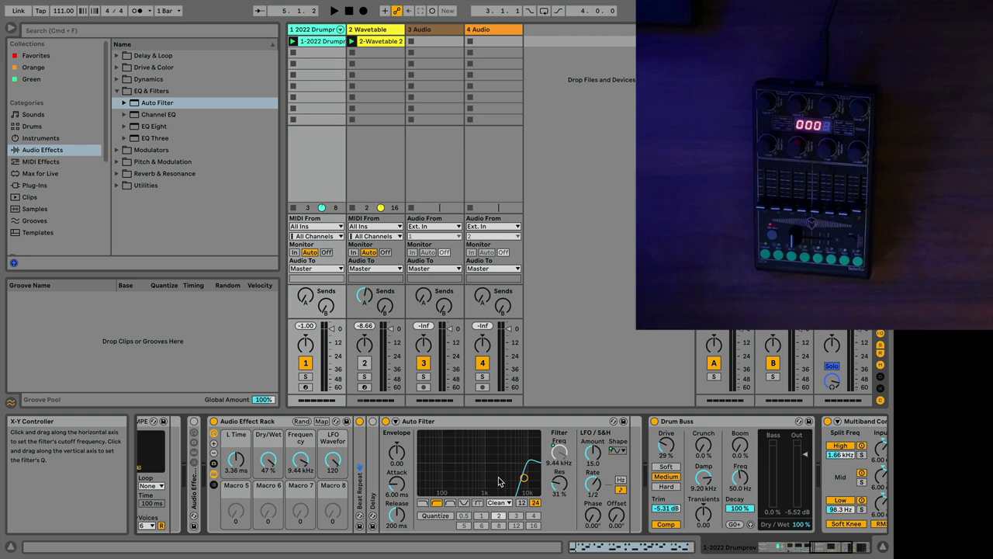
Limit the Frequency macro's mapping range to 26.0–313 Hz.
{"action": "left_click", "coordinate": [321, 421]}
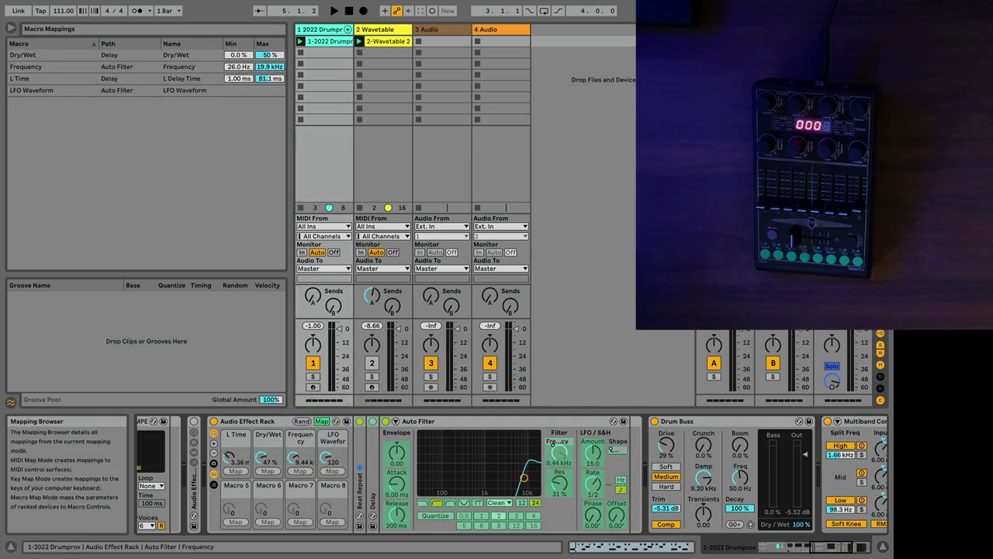
{"action": "left_click_drag", "start_coordinate": [270, 67], "coordinate": [269, 165]}
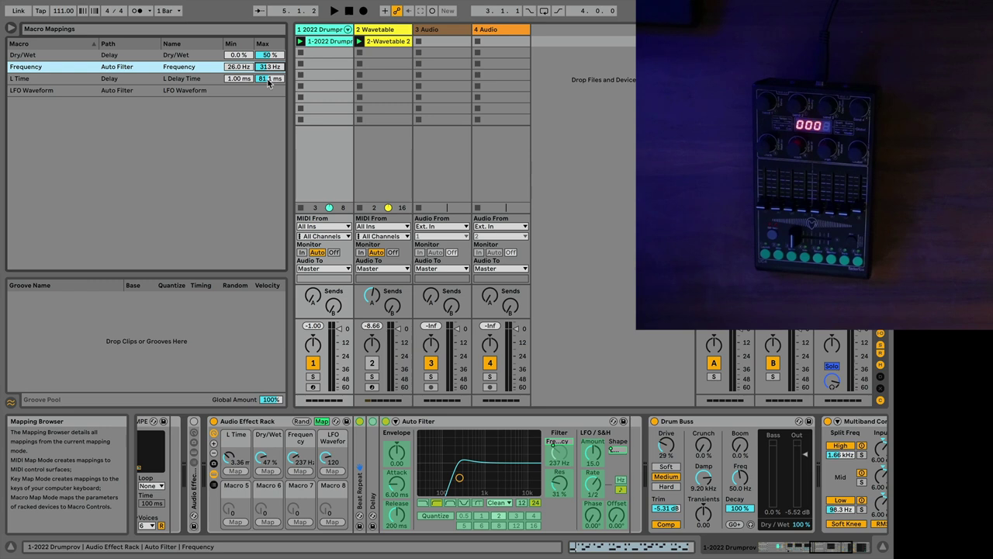
{"action": "left_click", "coordinate": [332, 436]}
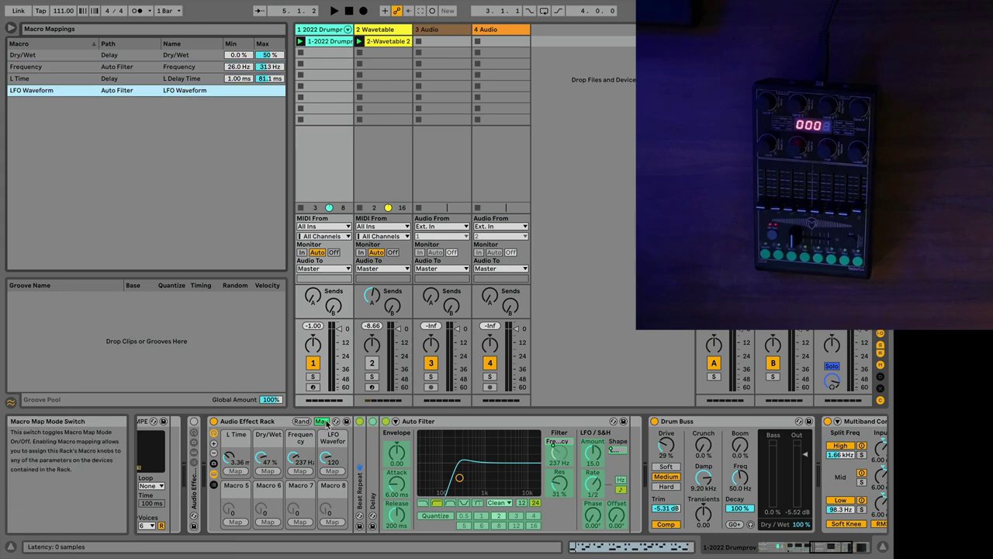
{"action": "left_click", "coordinate": [325, 421]}
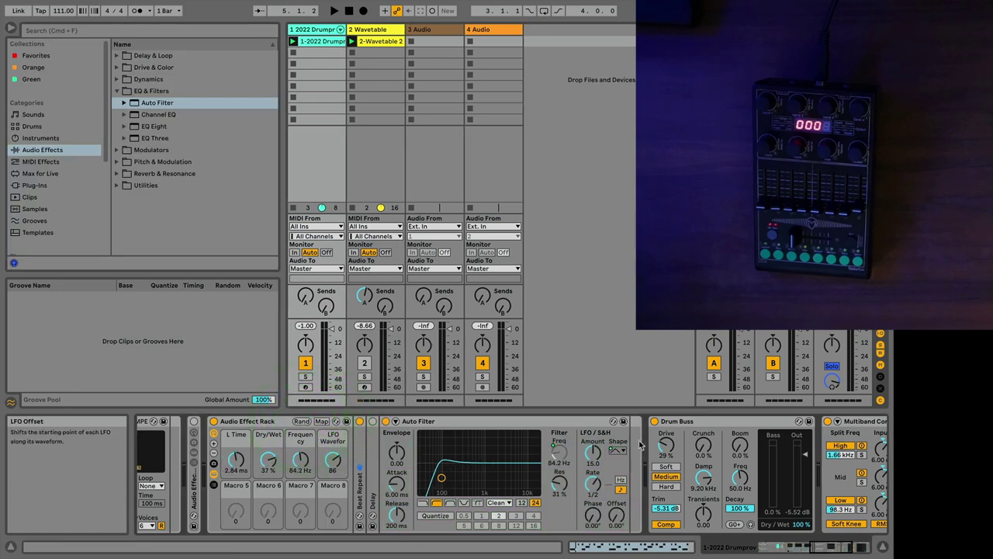
Re-randomize the macros during playback, ending at 253 Hz, 44 % Dry/Wet and 51.2 ms.
{"action": "left_click", "coordinate": [301, 421]}
{"action": "key", "text": "space"}
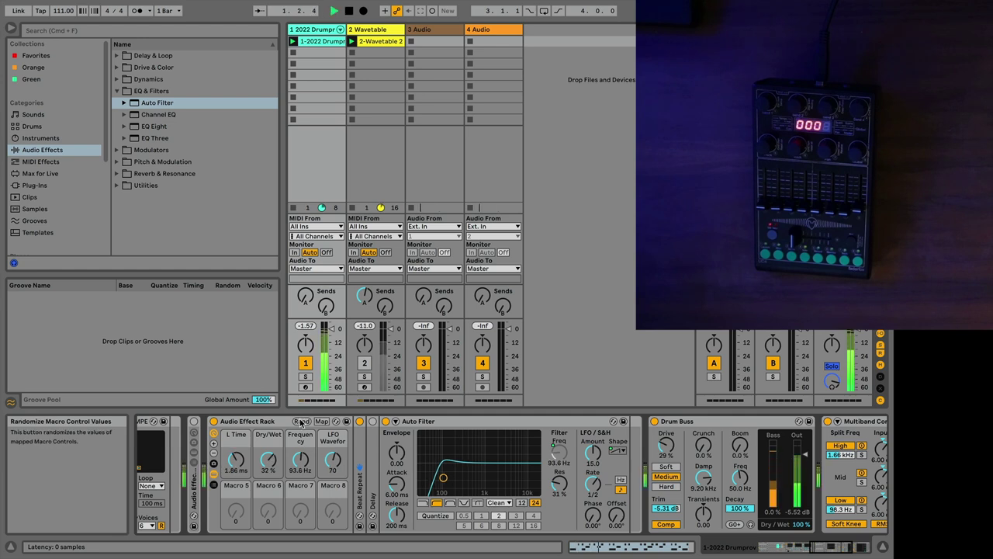
{"action": "left_click", "coordinate": [301, 421]}
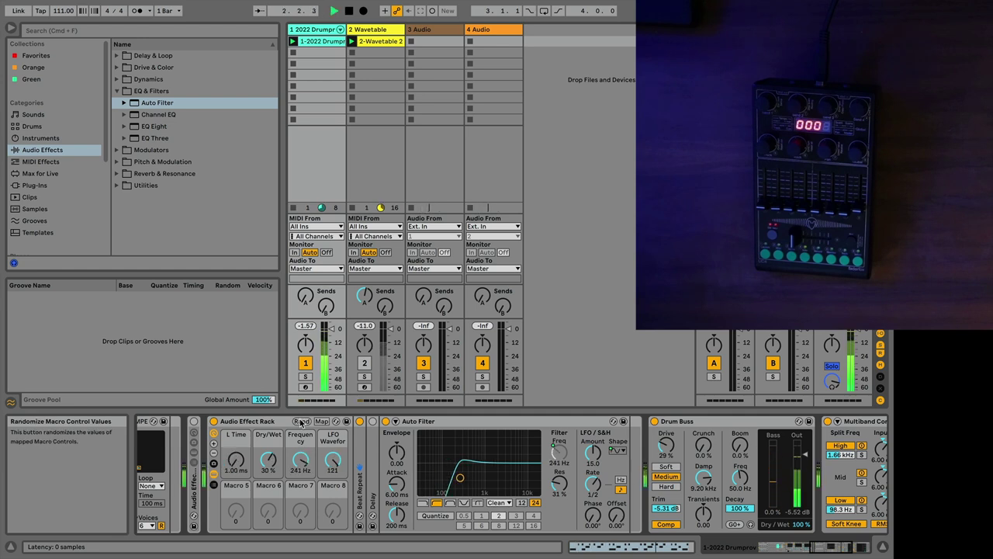
{"action": "left_click", "coordinate": [301, 421]}
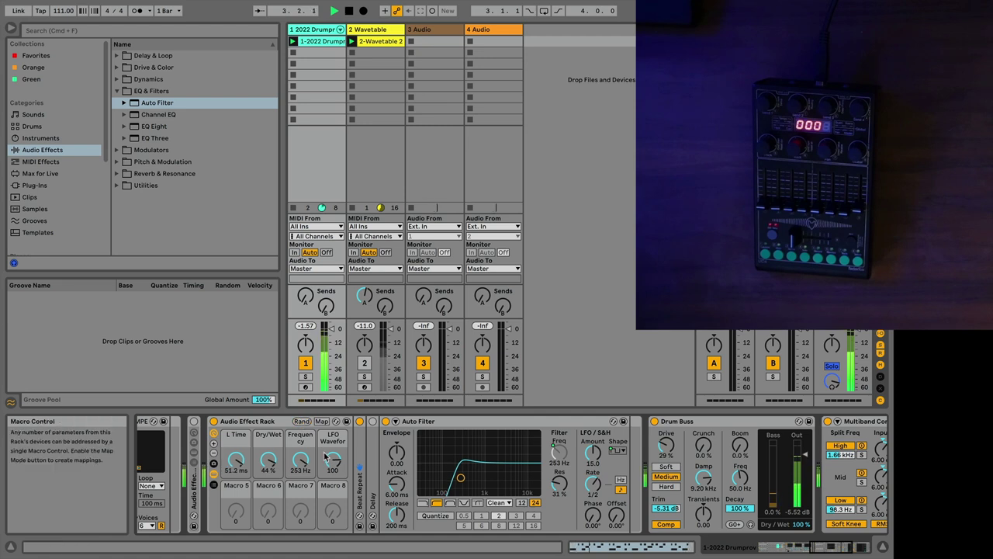
{"action": "key", "text": "space"}
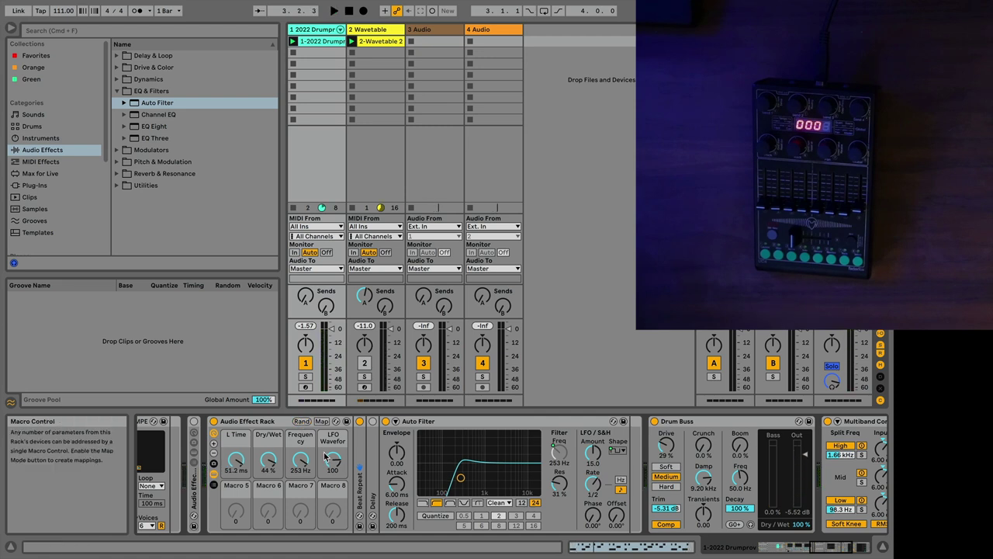
Insert a Reverb into the rack, map its Dry/Wet to Macro 6, and cap Delay Dry/Wet at 25 %.
{"action": "left_click", "coordinate": [117, 173]}
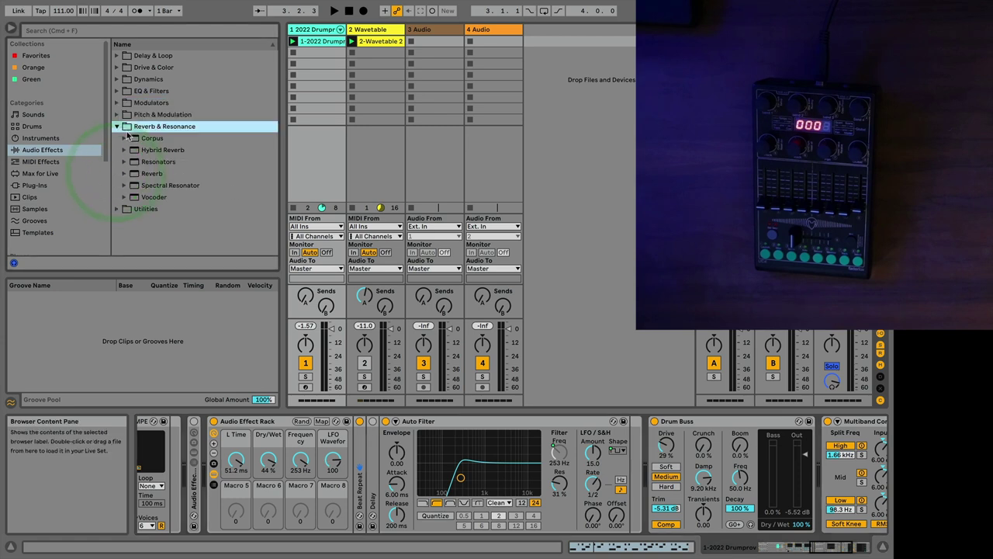
{"action": "left_click_drag", "start_coordinate": [137, 174], "coordinate": [388, 456]}
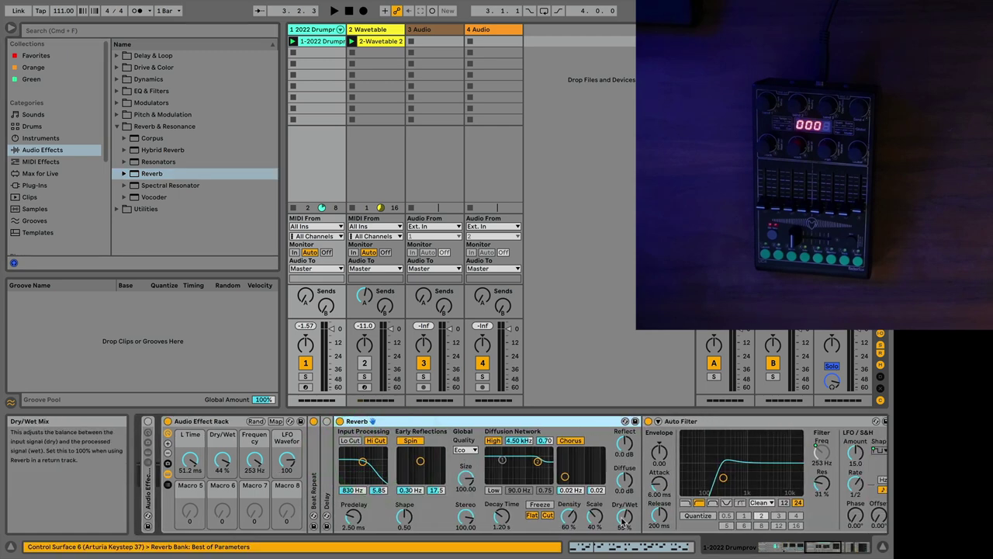
{"action": "left_click", "coordinate": [275, 420]}
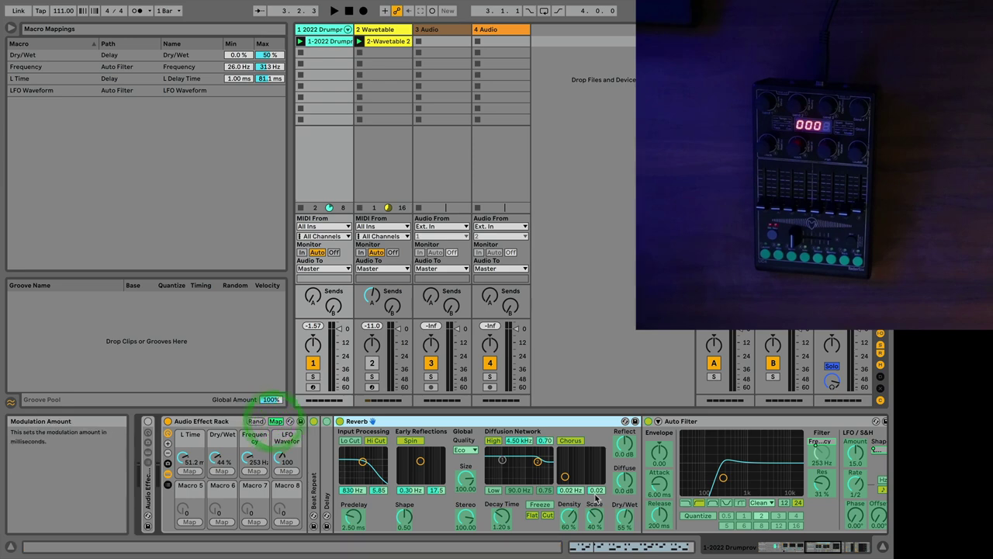
{"action": "left_click", "coordinate": [221, 522]}
{"action": "left_click_drag", "start_coordinate": [269, 55], "coordinate": [269, 67]}
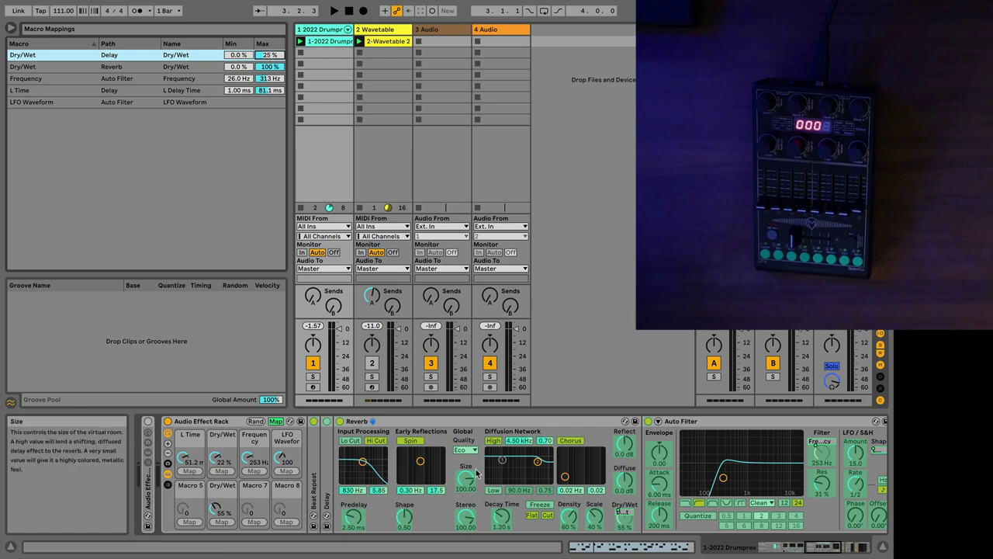
{"action": "left_click", "coordinate": [275, 420]}
Choose High for the Reverb's Global Quality and set its Size to 10.54.
{"action": "left_click", "coordinate": [459, 452]}
{"action": "left_click", "coordinate": [461, 459]}
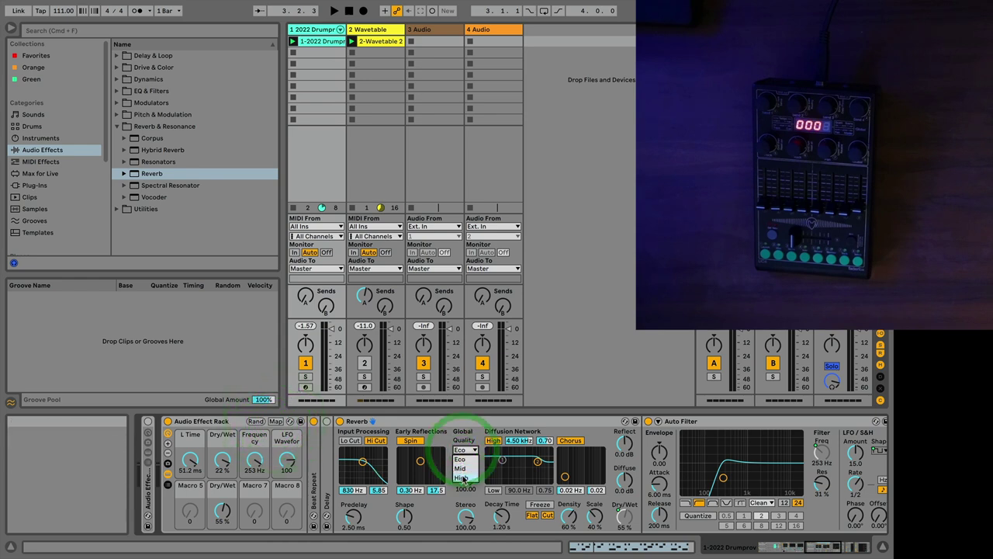
{"action": "left_click", "coordinate": [462, 450]}
{"action": "left_click", "coordinate": [463, 476]}
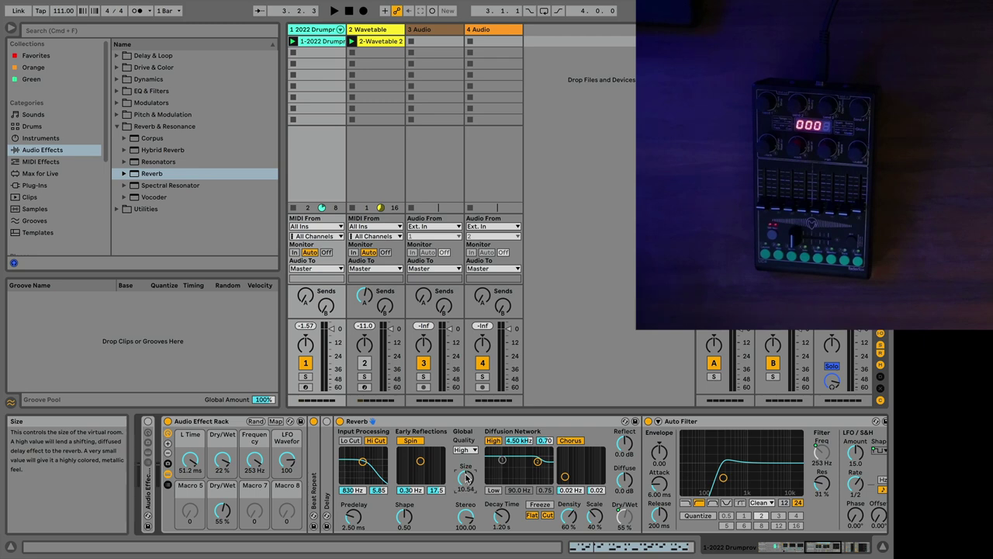
{"action": "mouse_move", "coordinate": [467, 478]}
{"action": "left_mouse_down"}
{"action": "mouse_move", "coordinate": [467, 447]}
{"action": "mouse_move", "coordinate": [466, 477]}
{"action": "left_mouse_up"}
{"action": "scroll", "coordinate": [313, 421], "scroll_direction": "left", "scroll_amount": 2}
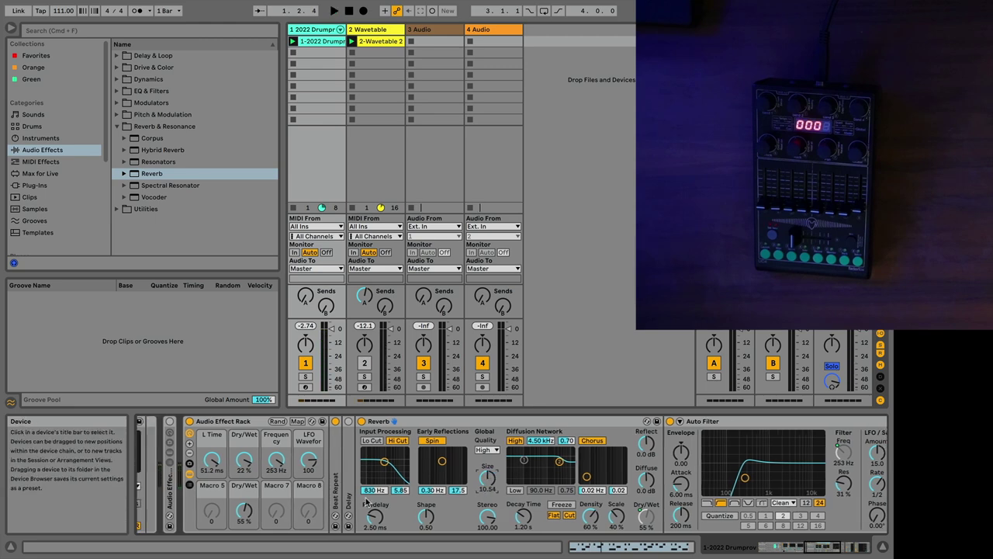
Map Reverb Decay Time to Macro 5 (200 ms–1.55 s) and cap Reverb Dry/Wet at 25 %.
{"action": "left_click", "coordinate": [313, 421]}
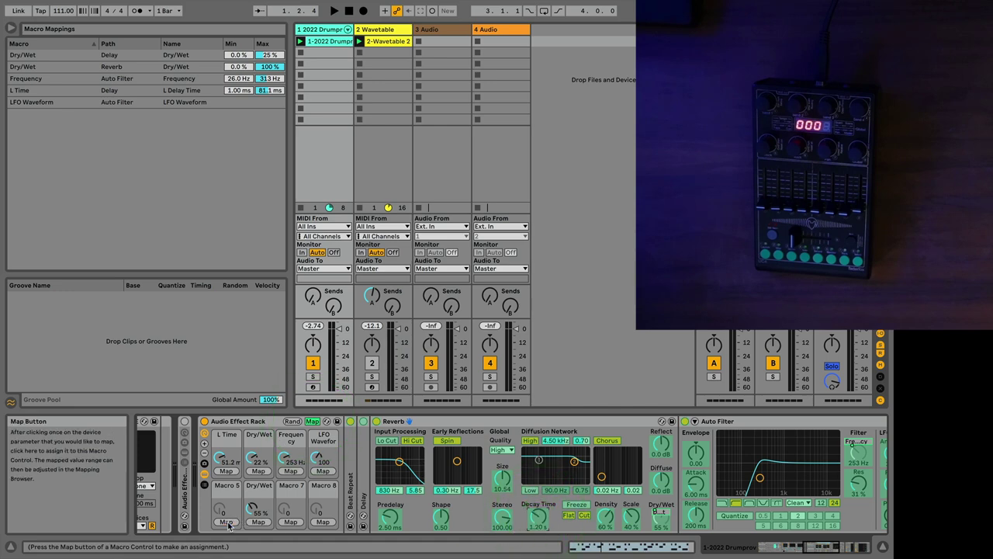
{"action": "left_click", "coordinate": [225, 521]}
{"action": "left_click", "coordinate": [538, 516]}
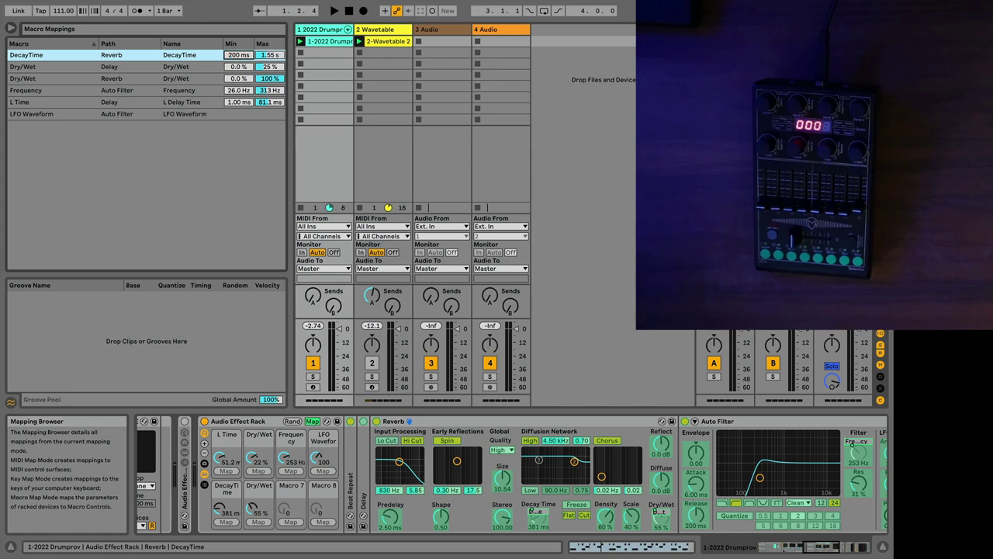
{"action": "left_click", "coordinate": [206, 79]}
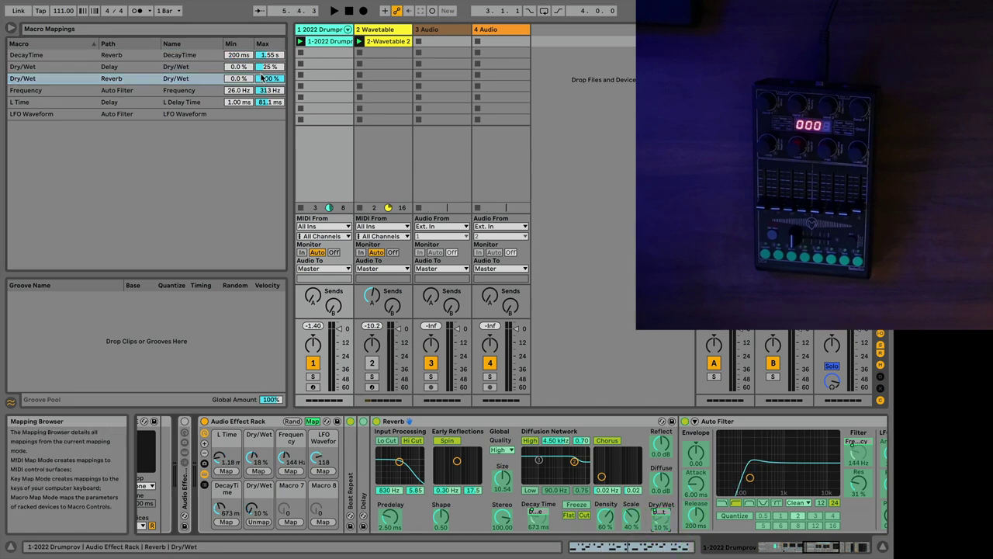
{"action": "left_click_drag", "start_coordinate": [269, 79], "coordinate": [269, 84]}
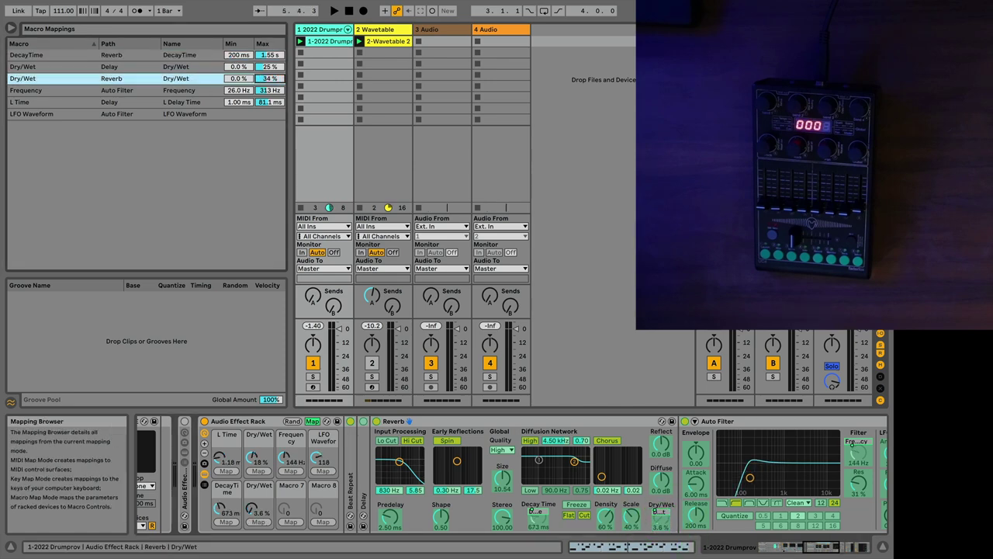
{"action": "left_click", "coordinate": [314, 420]}
Raise the Auto Filter resonance to 39 %, then randomize the macros three times during playback.
{"action": "left_click_drag", "start_coordinate": [823, 482], "coordinate": [823, 475]}
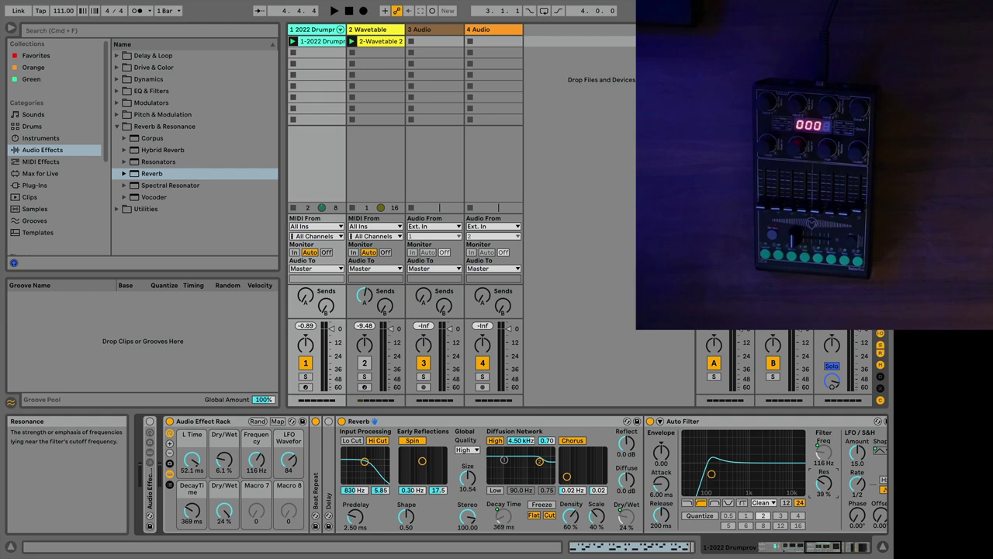
{"action": "scroll", "coordinate": [776, 477], "scroll_direction": "left", "scroll_amount": 5}
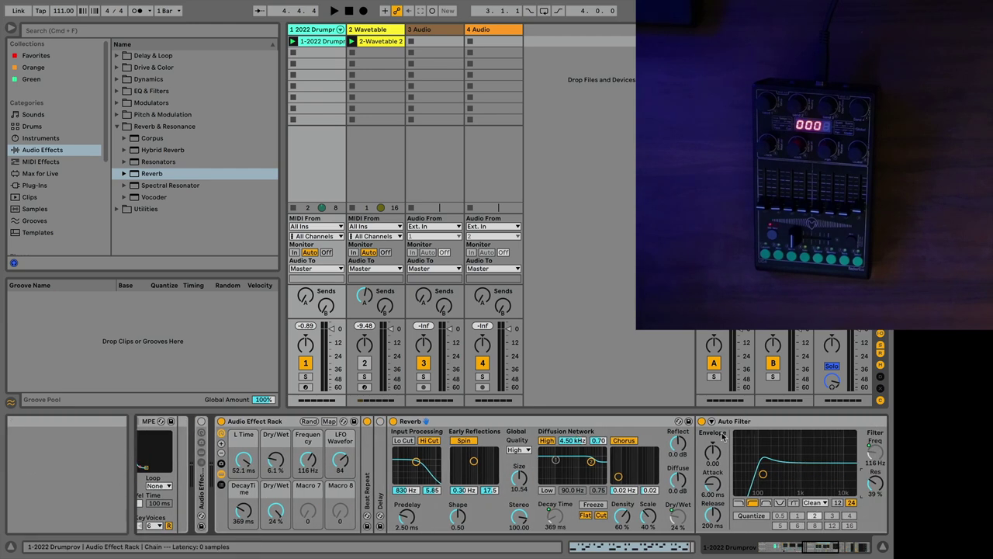
{"action": "key", "text": "space"}
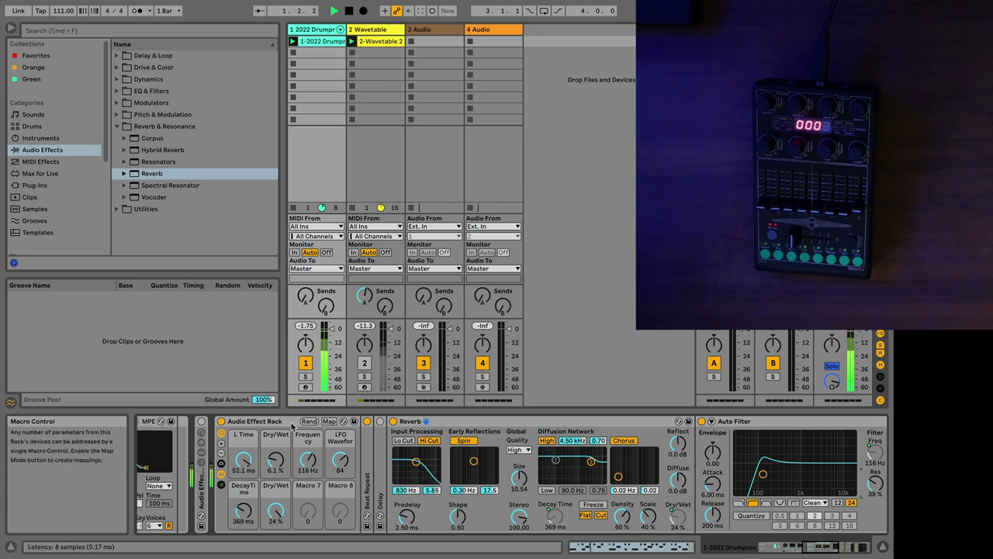
{"action": "left_click", "coordinate": [309, 421]}
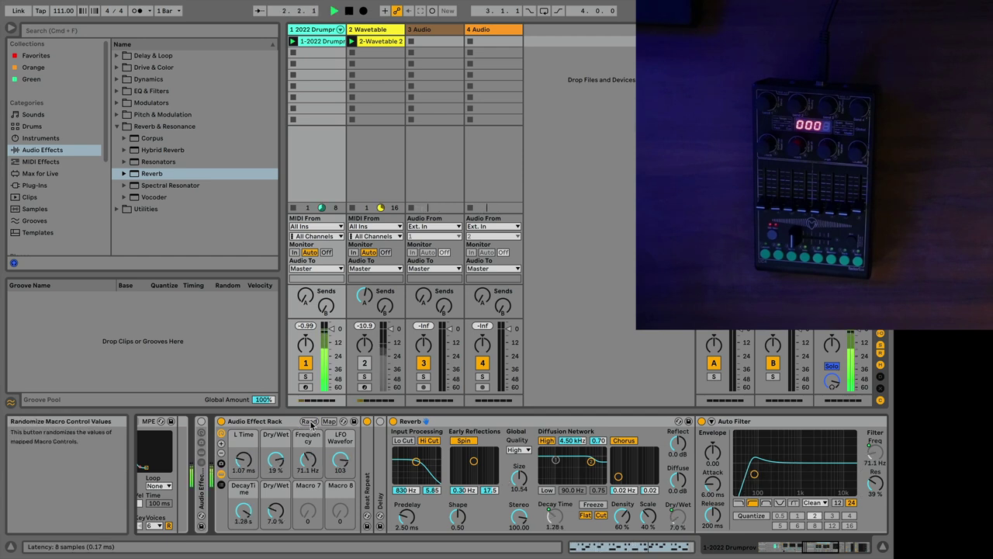
{"action": "left_click", "coordinate": [310, 421]}
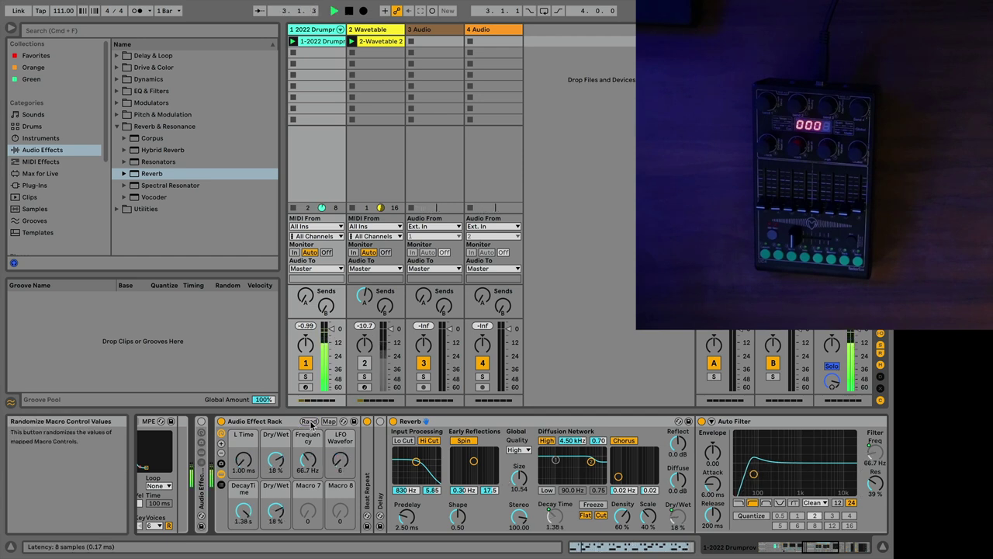
{"action": "left_click", "coordinate": [309, 421]}
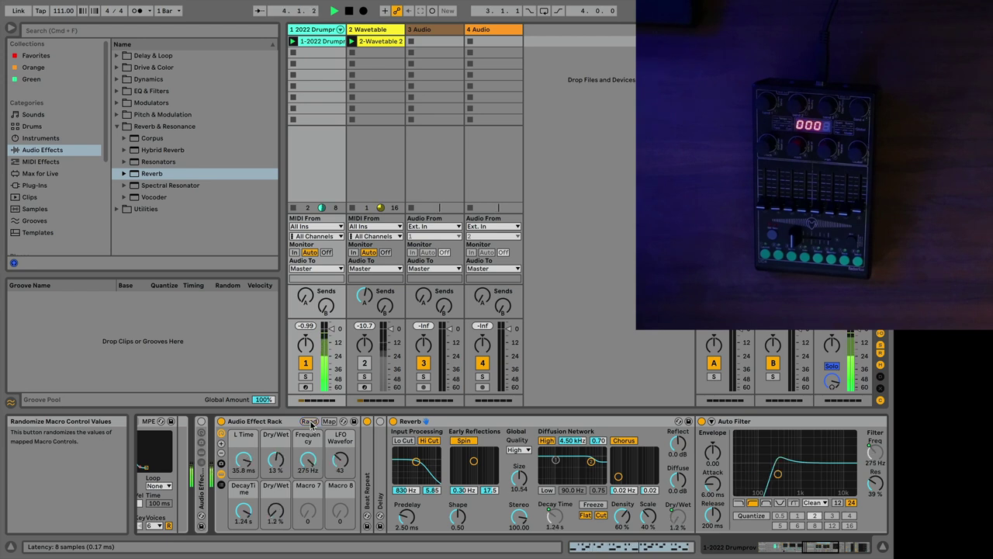
{"action": "key", "text": "space"}
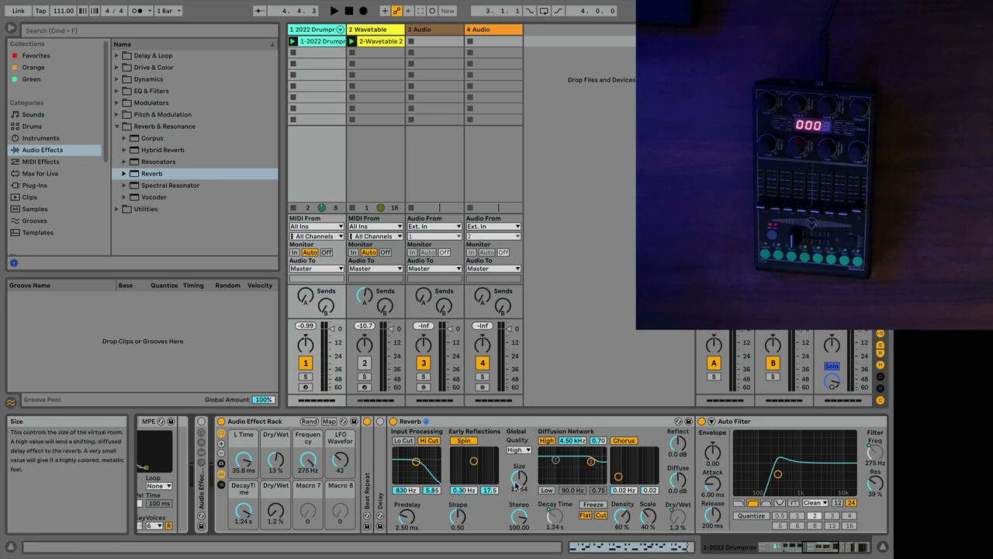
Fold the Reverb and Auto Filter, then add a Vocoder to the rack chain with Enhance on.
{"action": "double_click", "coordinate": [472, 424]}
{"action": "double_click", "coordinate": [483, 423]}
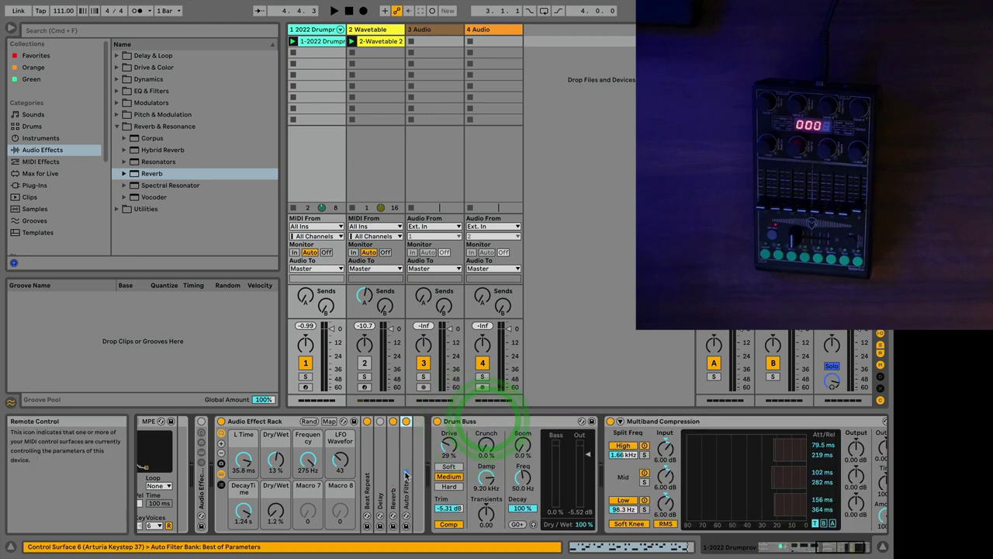
{"action": "mouse_move", "coordinate": [136, 198]}
{"action": "left_mouse_down"}
{"action": "mouse_move", "coordinate": [463, 344]}
{"action": "mouse_move", "coordinate": [373, 460]}
{"action": "left_mouse_up"}
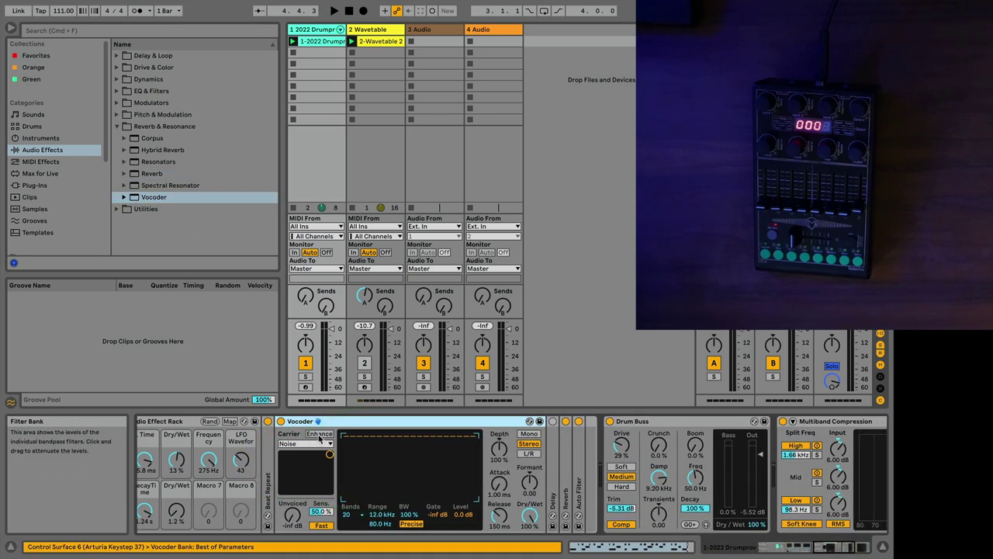
{"action": "left_click", "coordinate": [319, 433]}
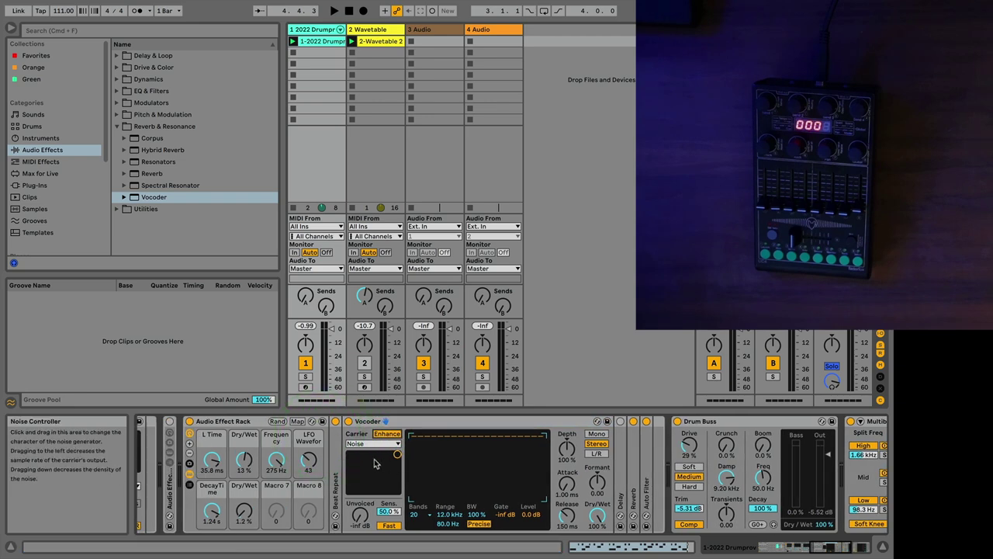
{"action": "scroll", "coordinate": [373, 463], "scroll_direction": "left", "scroll_amount": 3}
Audition the Vocoder during playback while sweeping its Formant.
{"action": "key", "text": "space"}
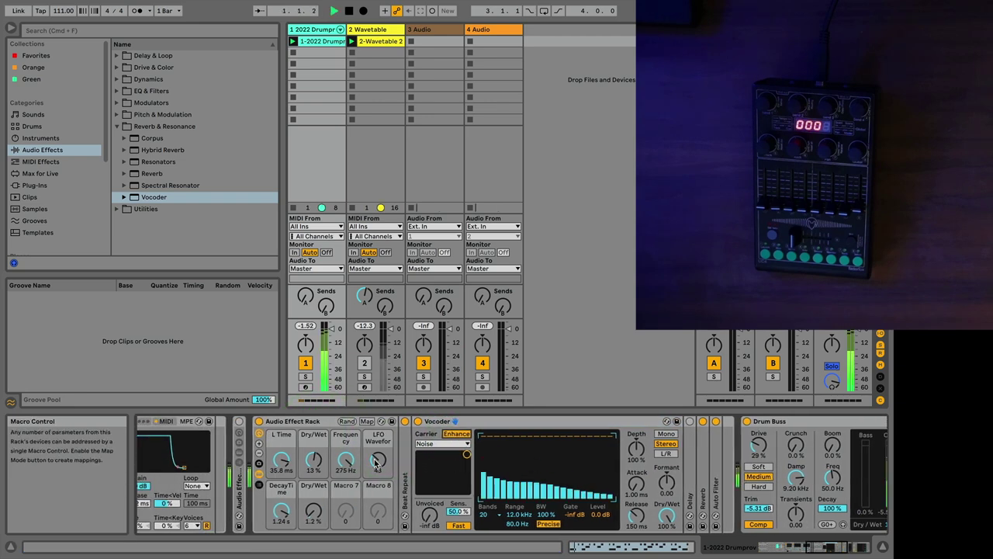
{"action": "key", "text": "space"}
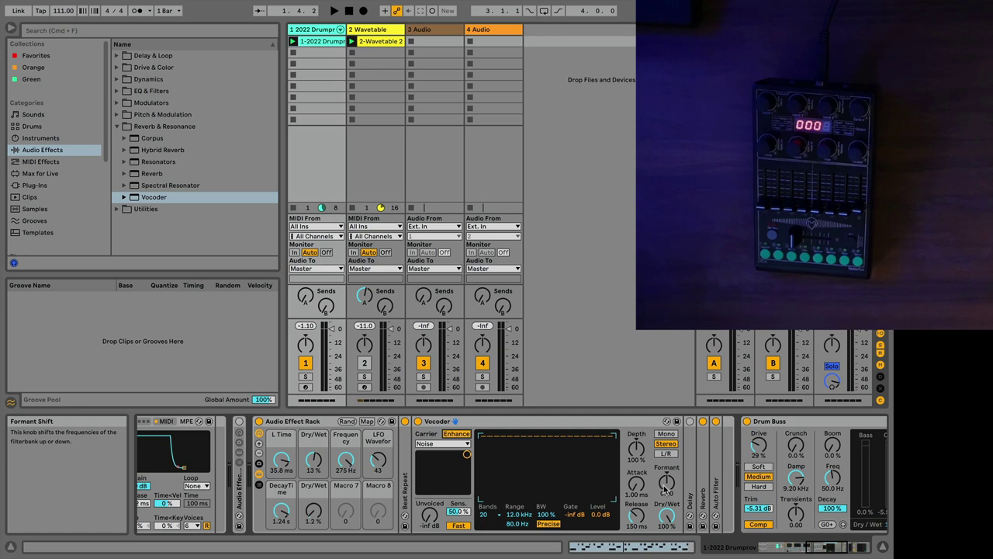
{"action": "key", "text": "space"}
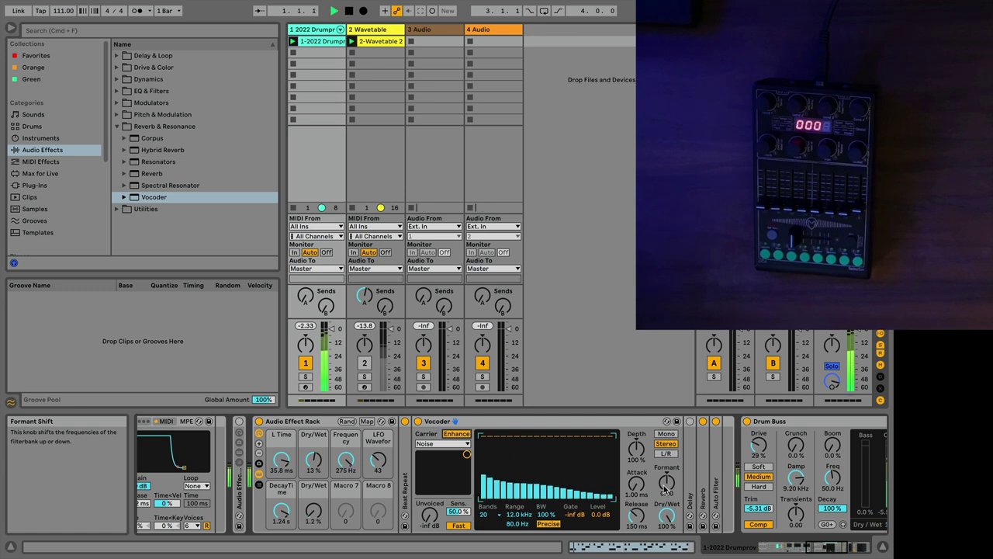
{"action": "mouse_move", "coordinate": [665, 485]}
{"action": "left_mouse_down"}
{"action": "mouse_move", "coordinate": [665, 465]}
{"action": "mouse_move", "coordinate": [665, 487]}
{"action": "left_mouse_up"}
{"action": "key", "text": "space"}
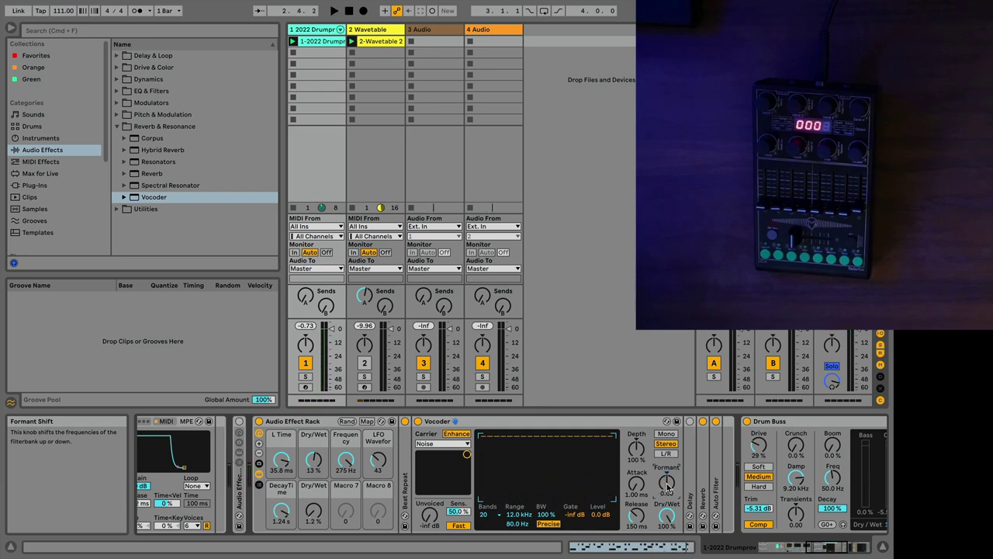
Map Vocoder Formant to Macro 7 and Dry/Wet to Macro 8, capping Dry/Wet near 60 %.
{"action": "key", "text": "super+m"}
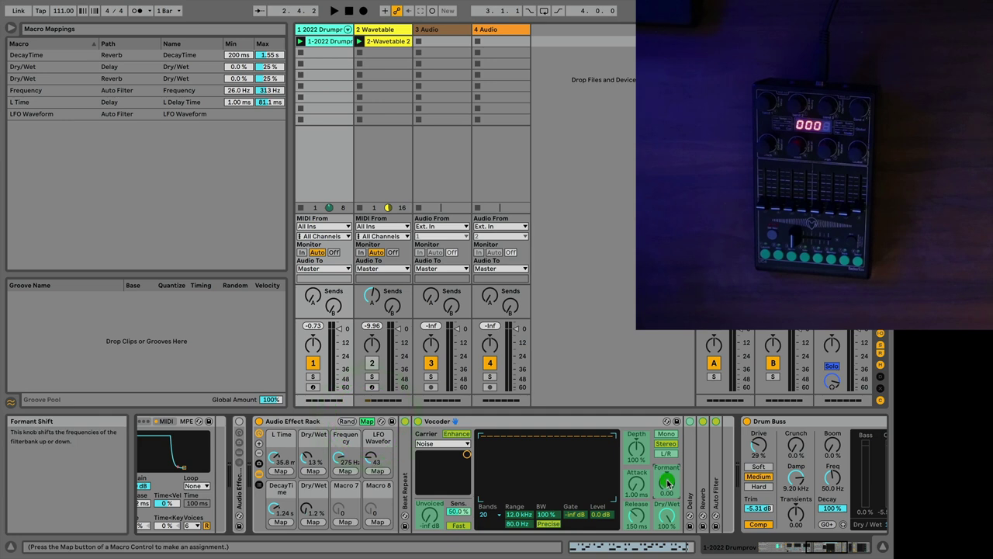
{"action": "left_click", "coordinate": [345, 521]}
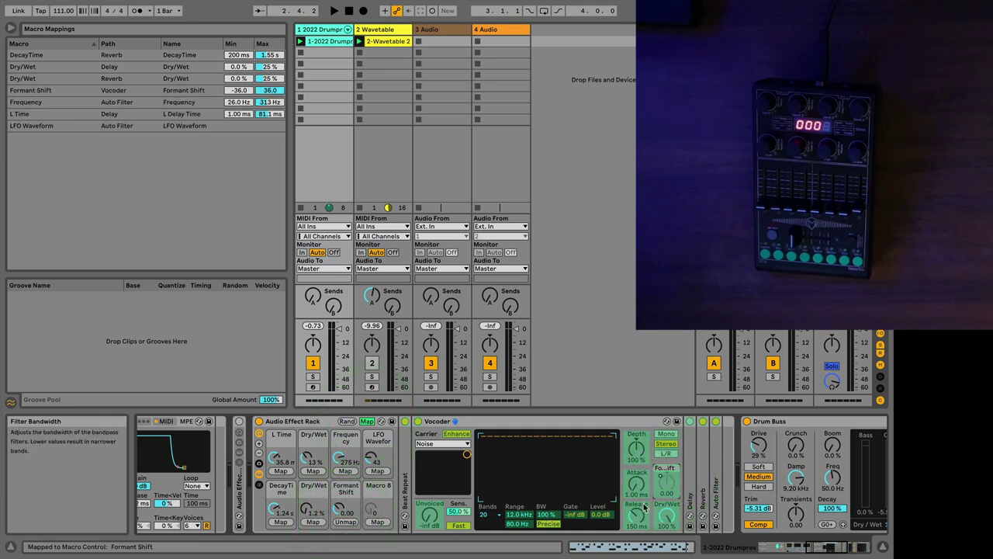
{"action": "left_click", "coordinate": [666, 516]}
{"action": "left_click", "coordinate": [377, 522]}
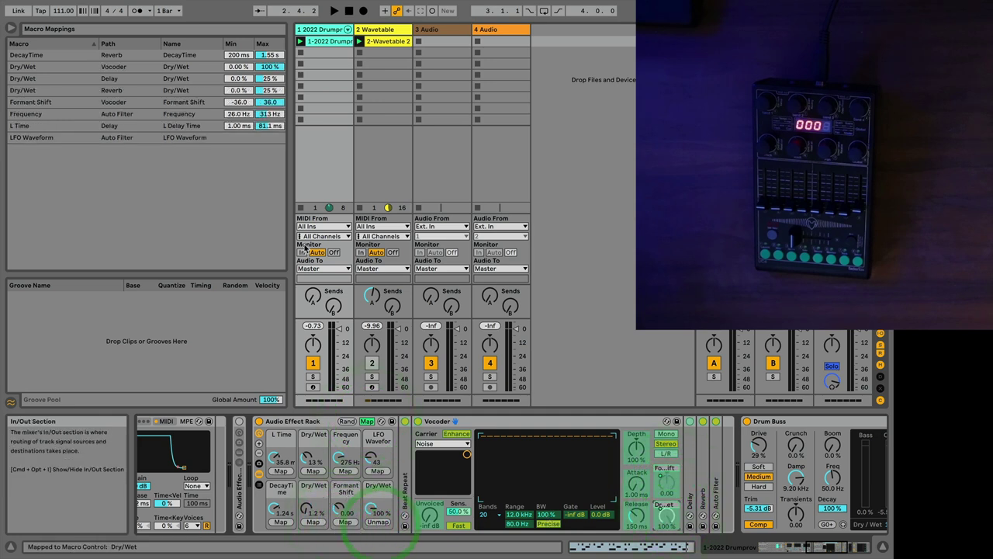
{"action": "left_click_drag", "start_coordinate": [270, 67], "coordinate": [269, 93]}
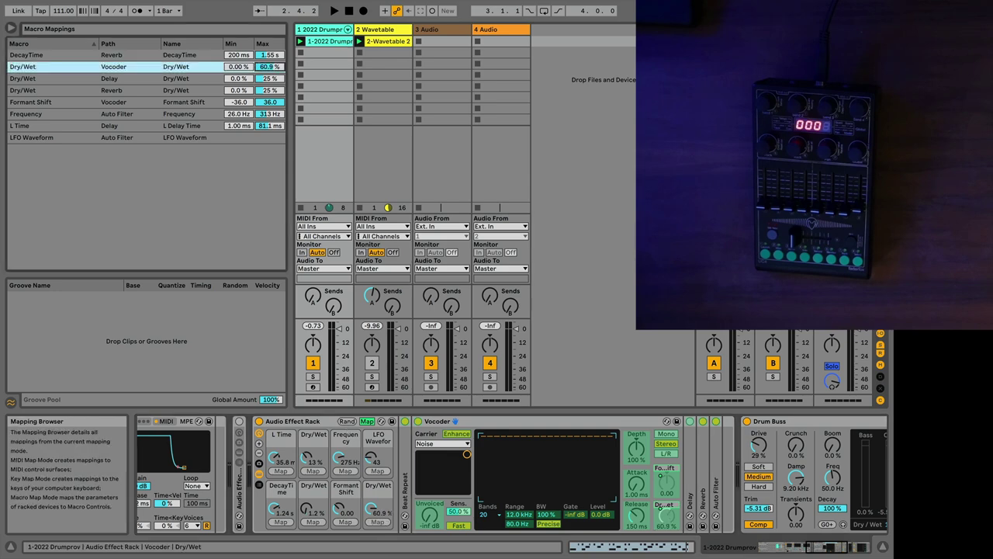
{"action": "left_click", "coordinate": [367, 421]}
Randomize the macros repeatedly during playback, ending at Formant -14.0 and Dry/Wet 21.1 %.
{"action": "left_click", "coordinate": [689, 421]}
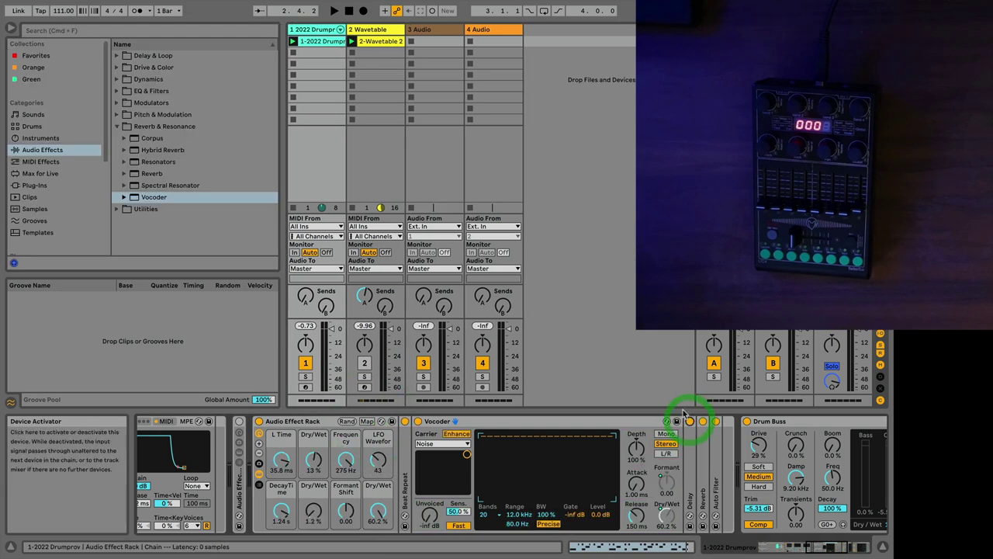
{"action": "left_click", "coordinate": [347, 421]}
{"action": "key", "text": "space"}
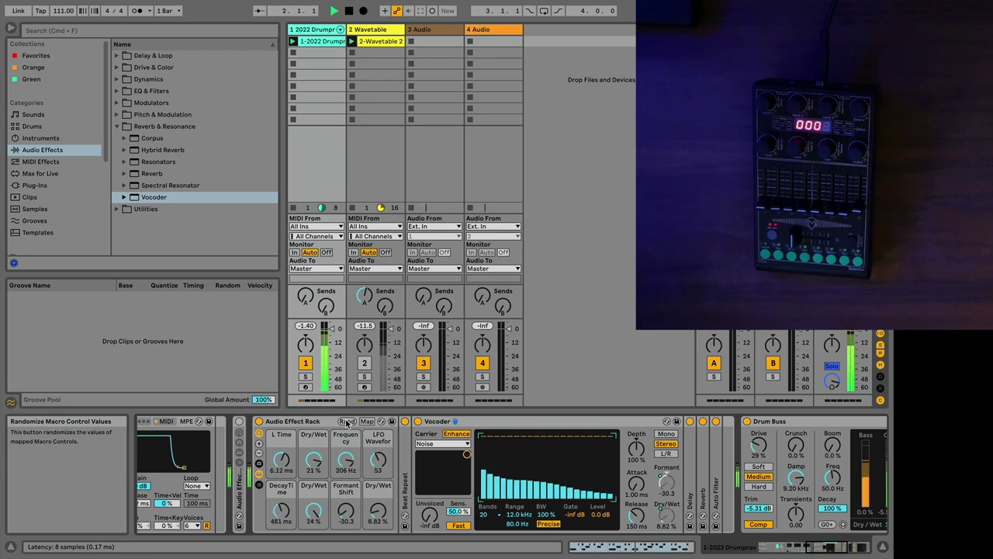
{"action": "left_click", "coordinate": [347, 422]}
{"action": "left_click", "coordinate": [347, 422]}
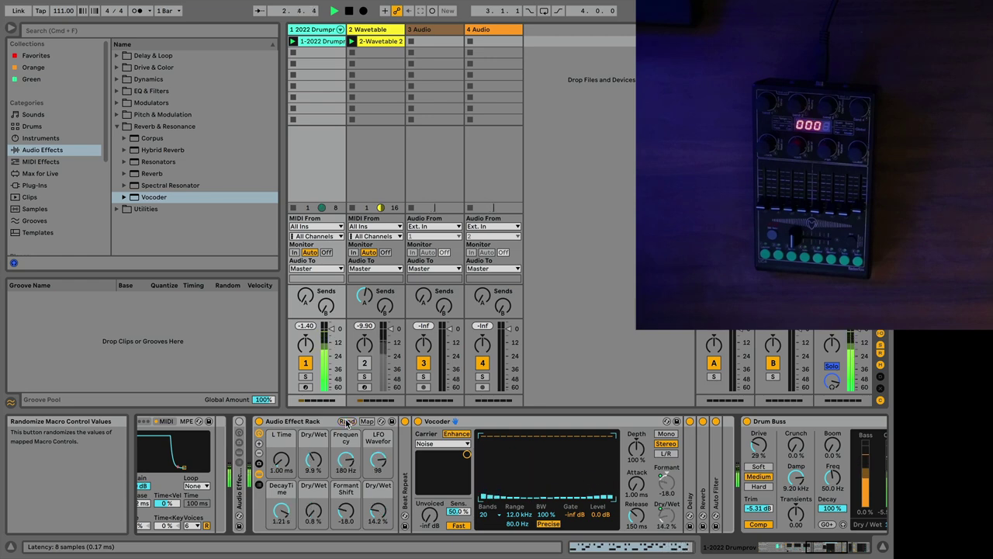
{"action": "left_click", "coordinate": [347, 421]}
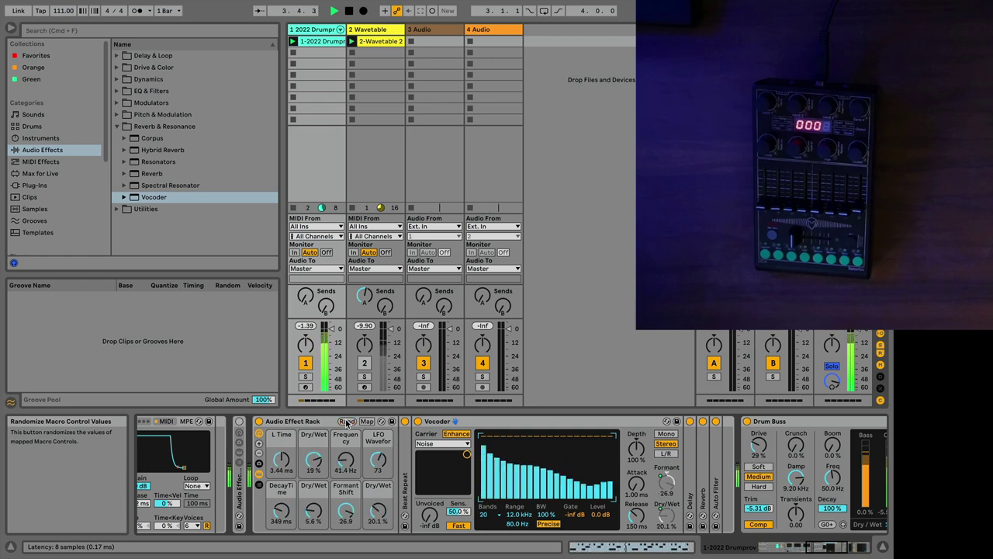
{"action": "key", "text": "space"}
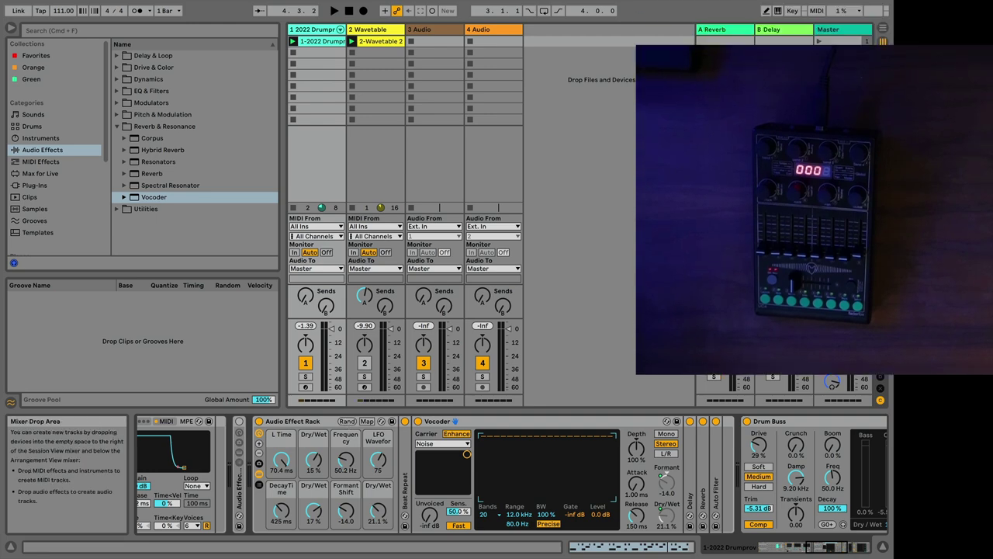
MIDI-map the rack's on/off switch to controller CC 9 with a minimum of 4.
{"action": "left_click", "coordinate": [816, 11]}
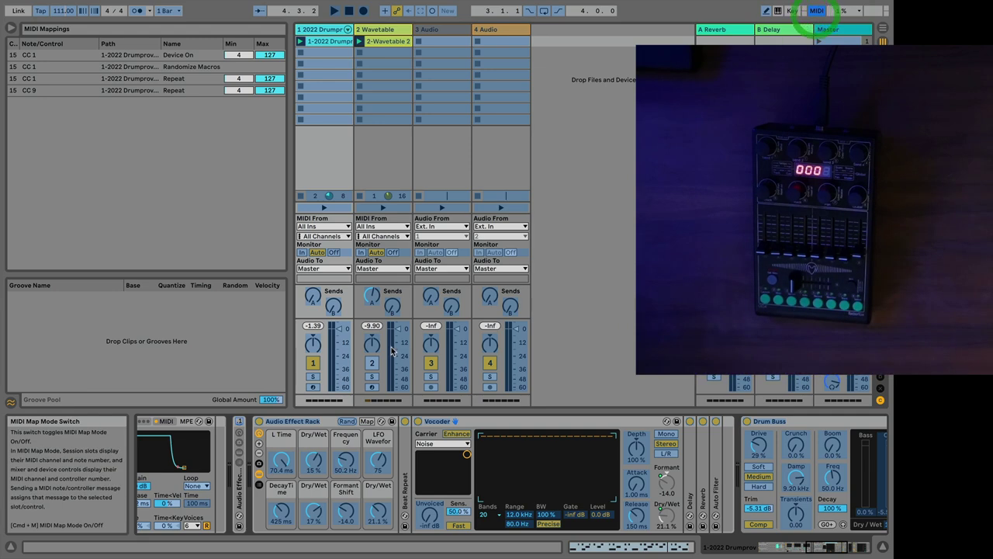
{"action": "left_click", "coordinate": [259, 424]}
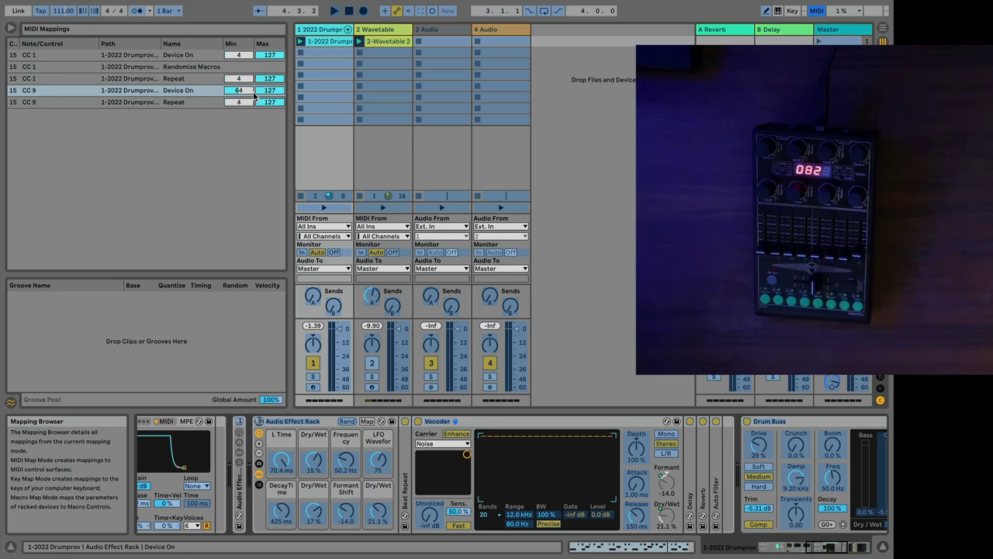
{"action": "left_click", "coordinate": [252, 93]}
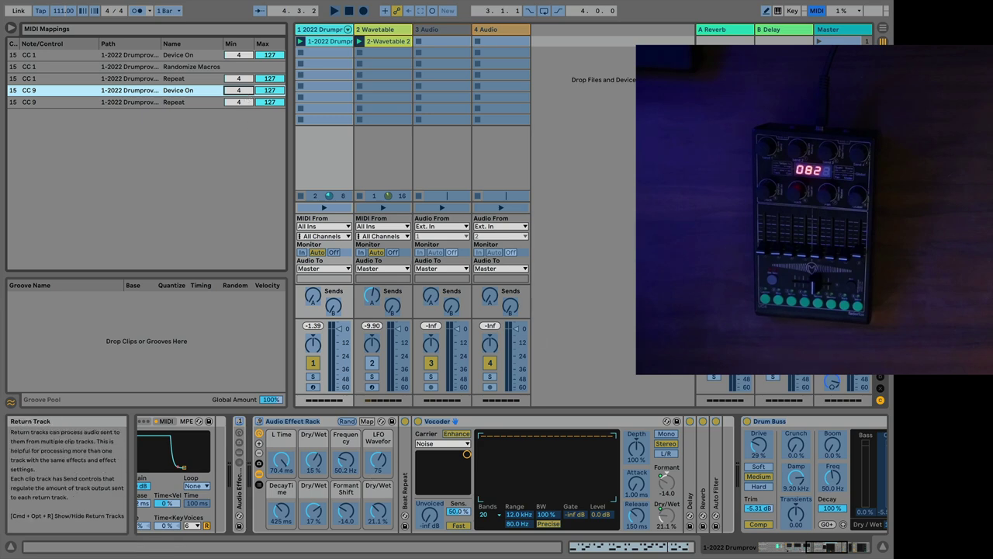
{"action": "left_click", "coordinate": [817, 11]}
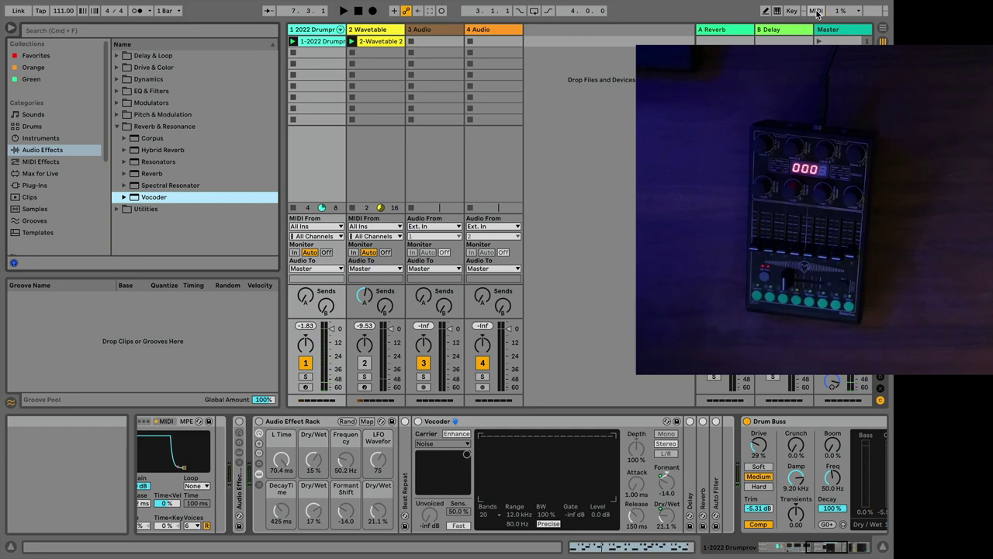
Expand the Beat Repeat and MIDI-map the rack's Rand button to CC 9.
{"action": "double_click", "coordinate": [405, 465]}
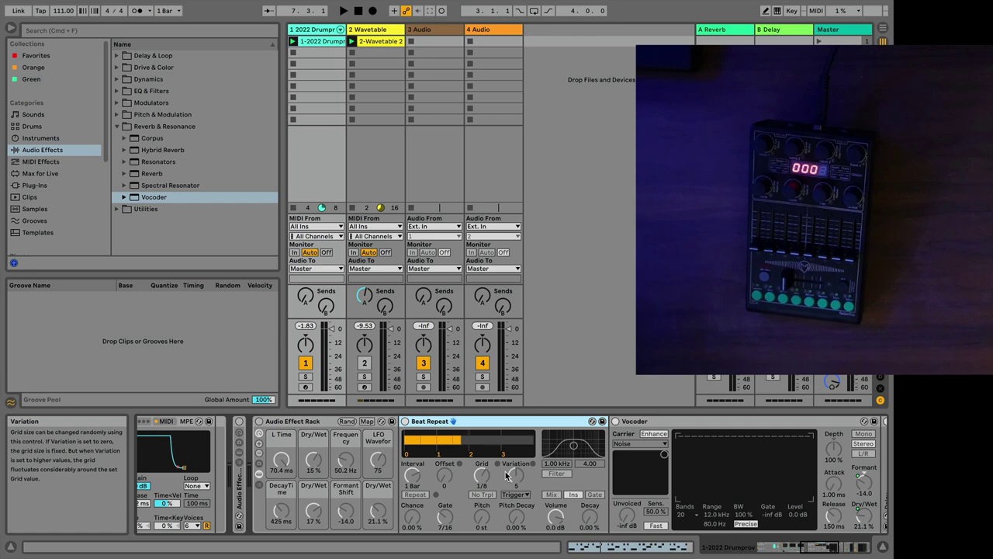
{"action": "left_click", "coordinate": [817, 11]}
{"action": "left_click", "coordinate": [346, 422]}
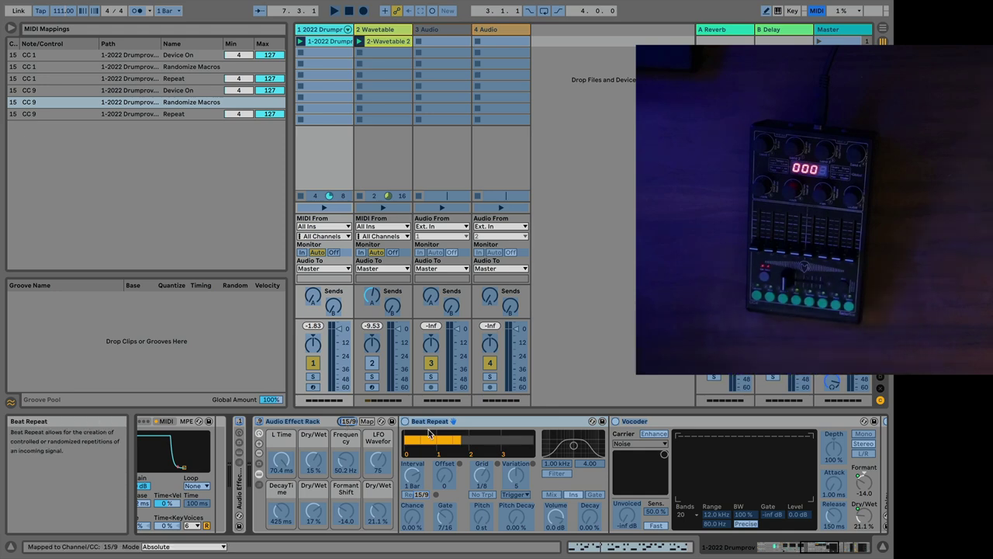
{"action": "left_click", "coordinate": [816, 11]}
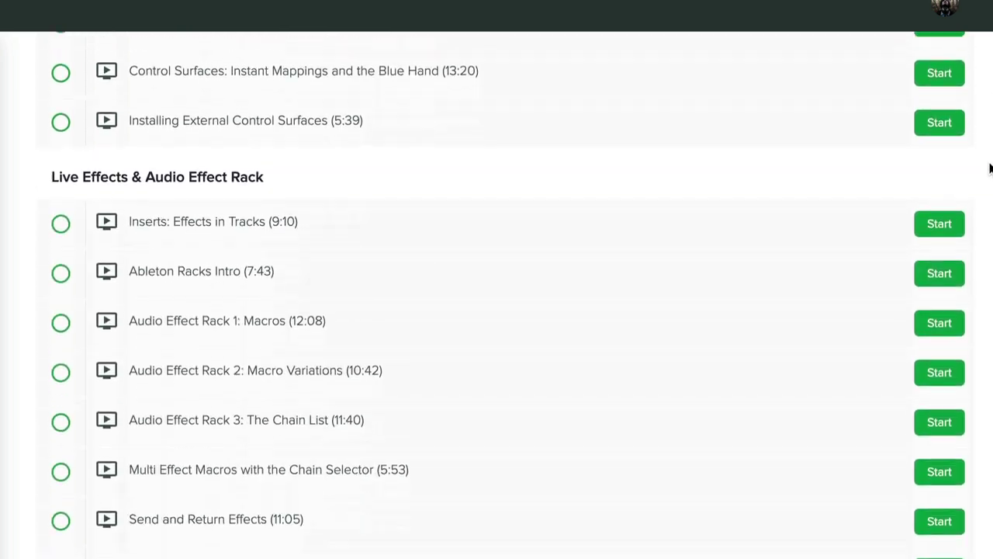
{"action": "scroll", "coordinate": [990, 168], "scroll_direction": "down", "scroll_amount": 8}
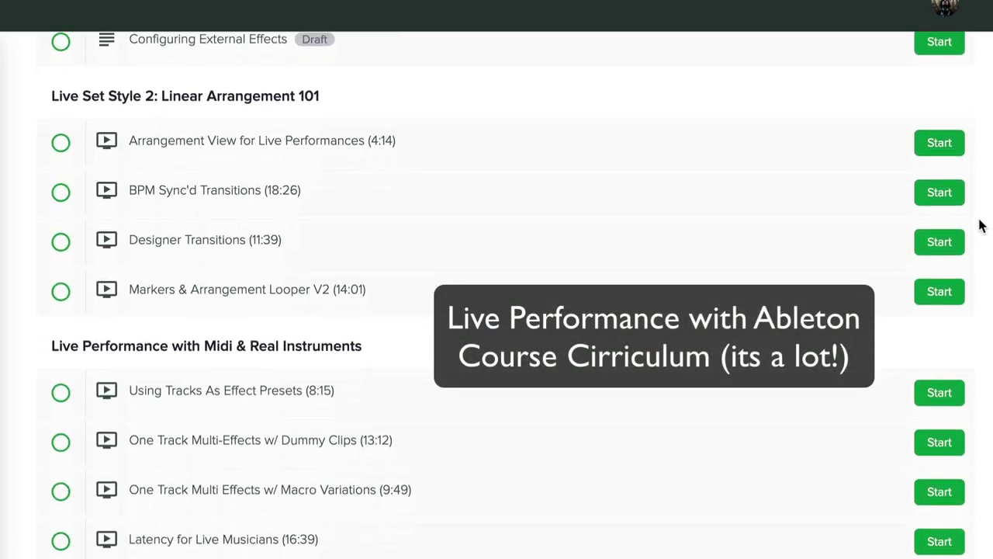
{"action": "scroll", "coordinate": [981, 225], "scroll_direction": "down", "scroll_amount": 9}
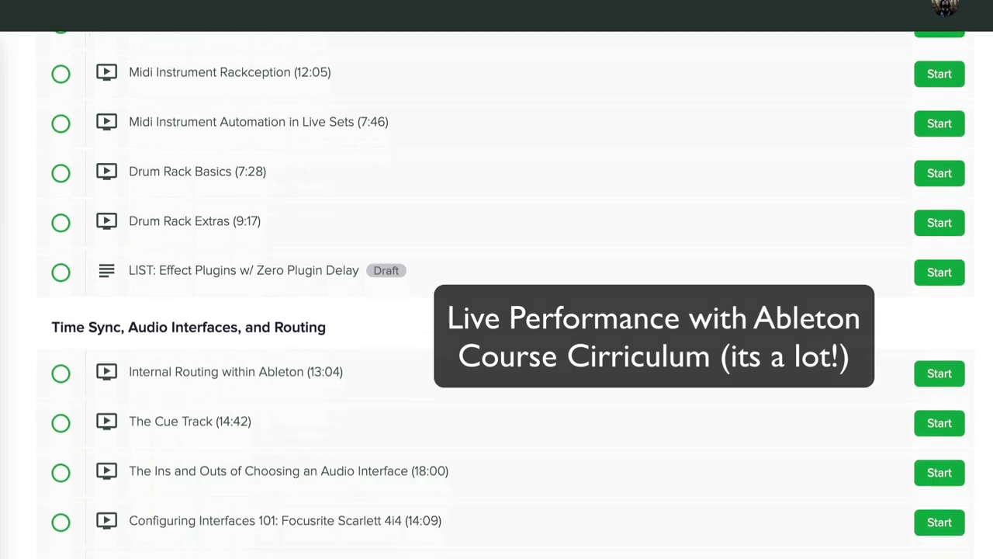
{"action": "scroll", "coordinate": [496, 295], "scroll_direction": "down", "scroll_amount": 9}
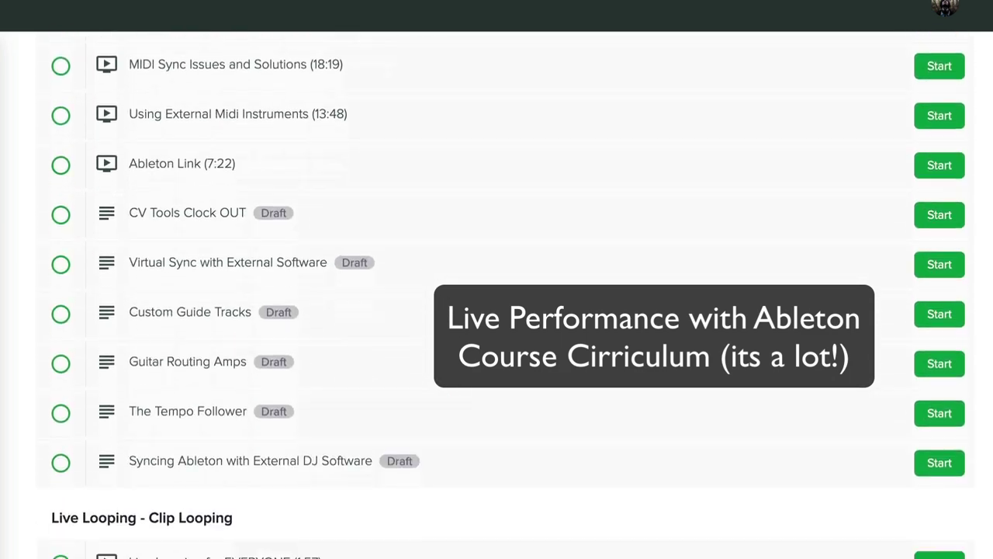
{"action": "scroll", "coordinate": [497, 294], "scroll_direction": "down", "scroll_amount": 11}
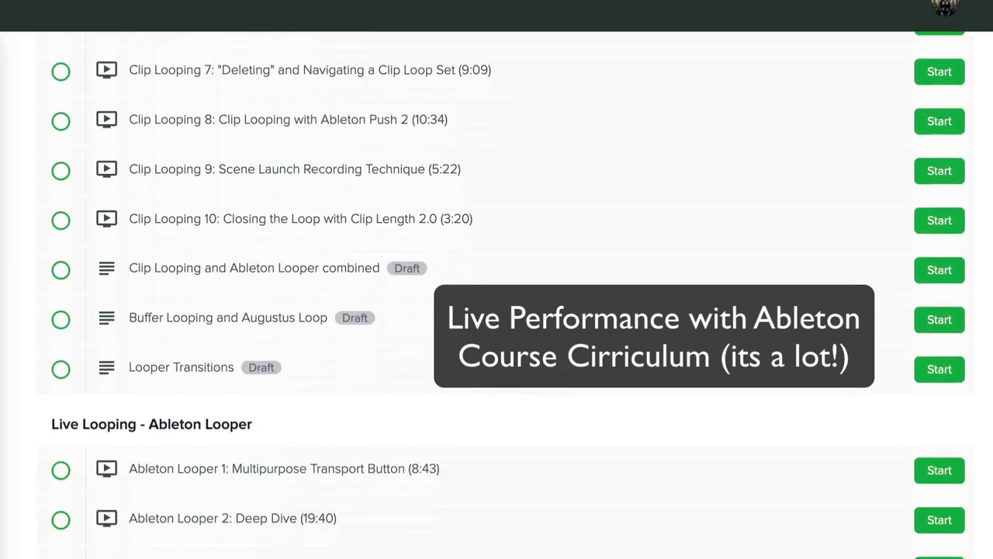
{"action": "scroll", "coordinate": [497, 295], "scroll_direction": "down", "scroll_amount": 12}
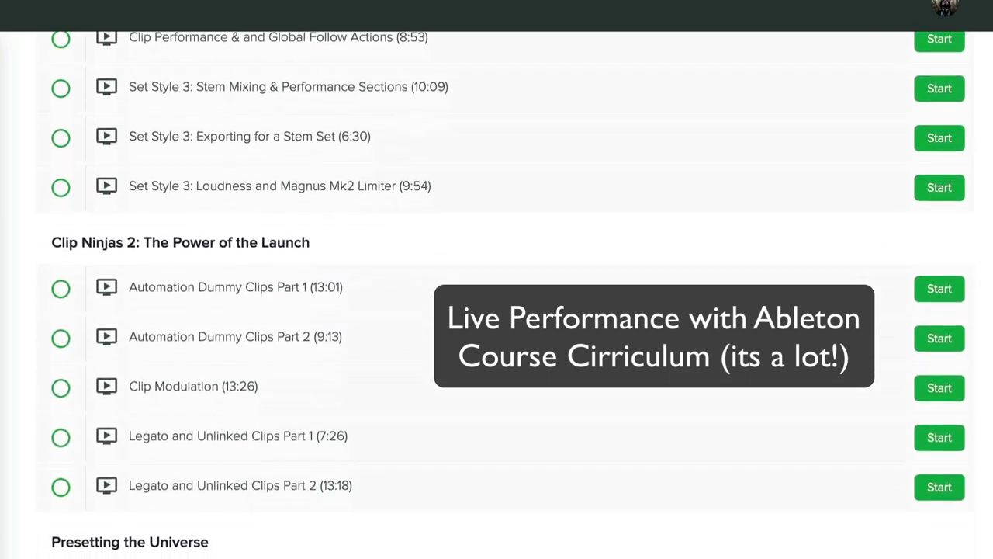
{"action": "scroll", "coordinate": [496, 295], "scroll_direction": "down", "scroll_amount": 6}
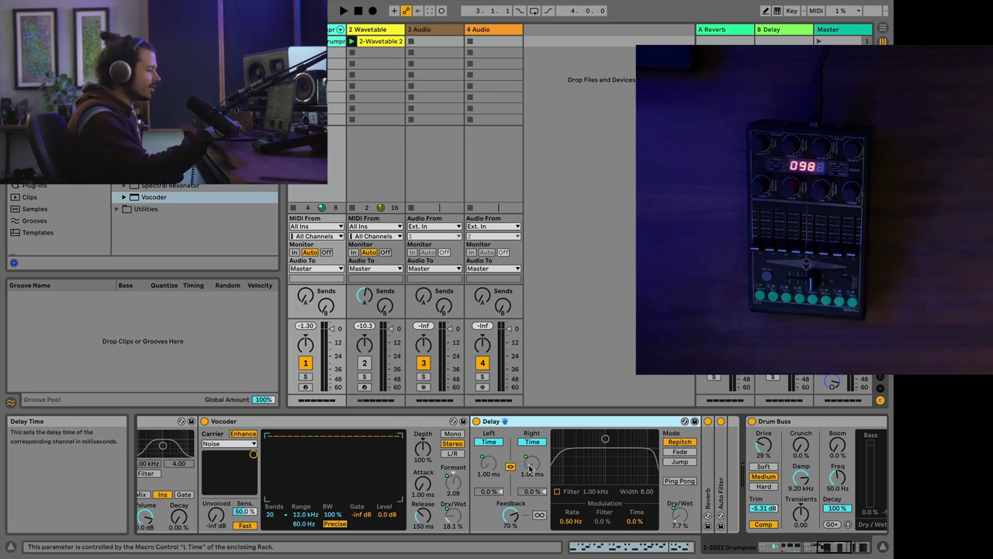
Scroll the Device View left to the drum track's Audio Effect Rack and its macros.
{"action": "scroll", "coordinate": [531, 469], "scroll_direction": "left", "scroll_amount": 6}
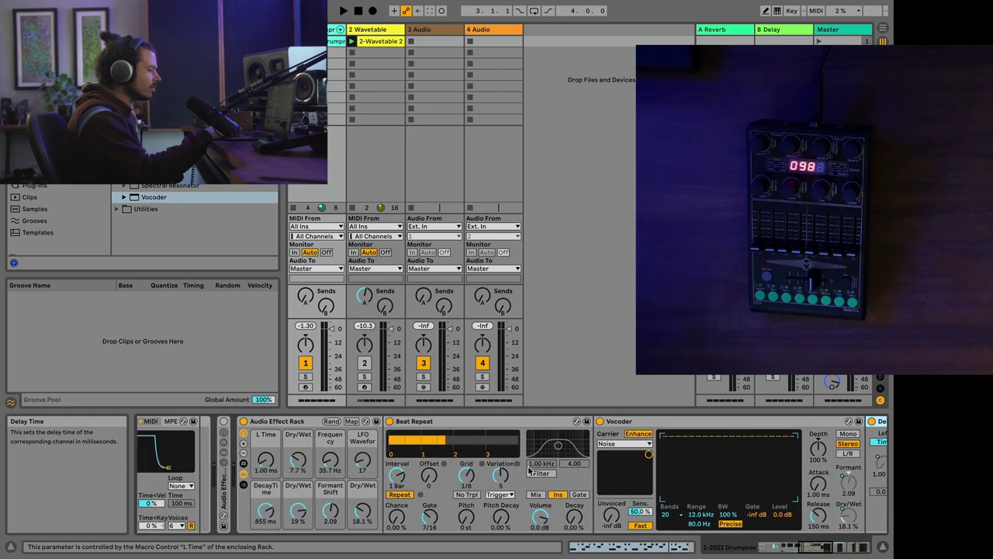
In Macro Mappings, raise the L Time mapping's Max to 157 ms, then leave mapping mode.
{"action": "left_click", "coordinate": [351, 420]}
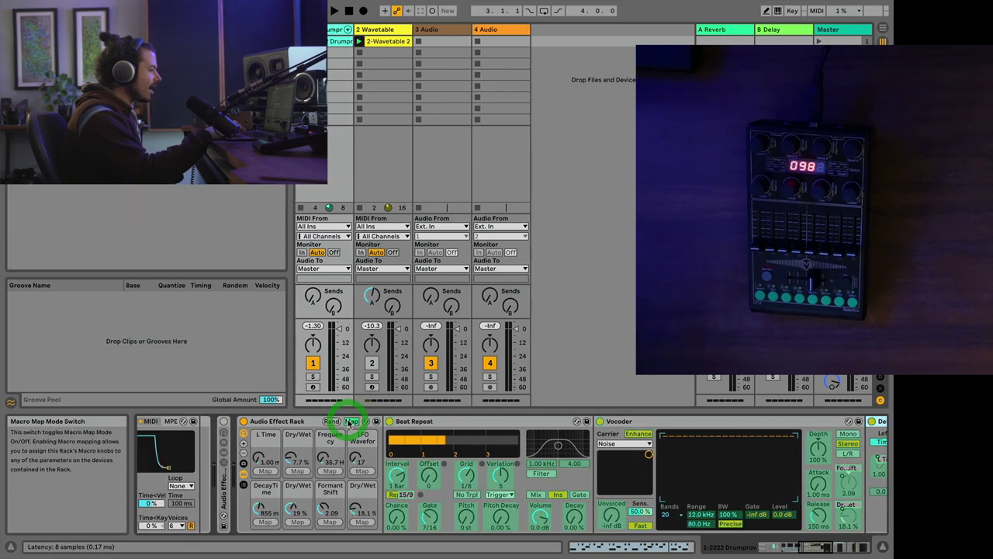
{"action": "scroll", "coordinate": [433, 484], "scroll_direction": "right", "scroll_amount": 6}
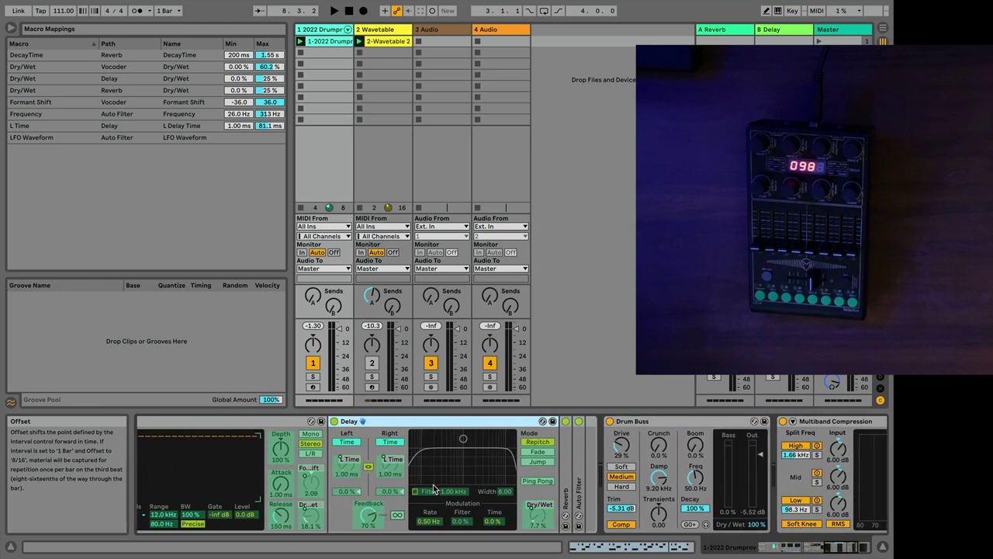
{"action": "left_click", "coordinate": [344, 471]}
{"action": "left_click", "coordinate": [279, 130]}
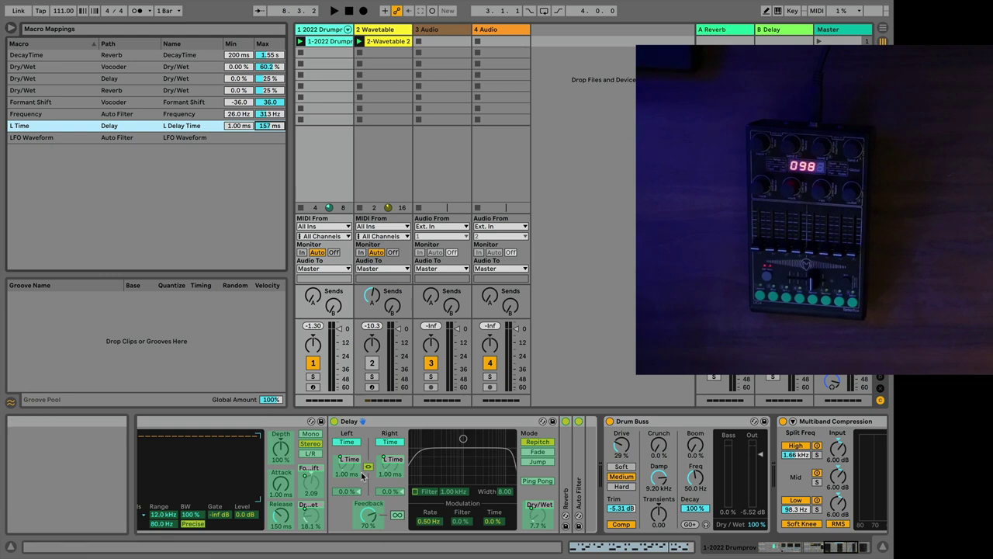
{"action": "scroll", "coordinate": [364, 465], "scroll_direction": "left", "scroll_amount": 7}
{"action": "scroll", "coordinate": [360, 466], "scroll_direction": "left", "scroll_amount": 3}
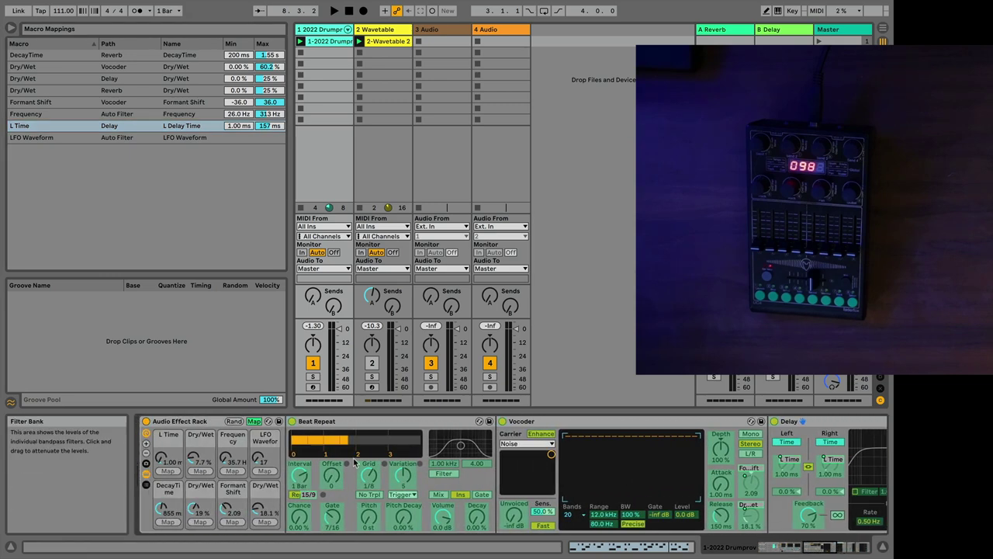
{"action": "left_click", "coordinate": [256, 421]}
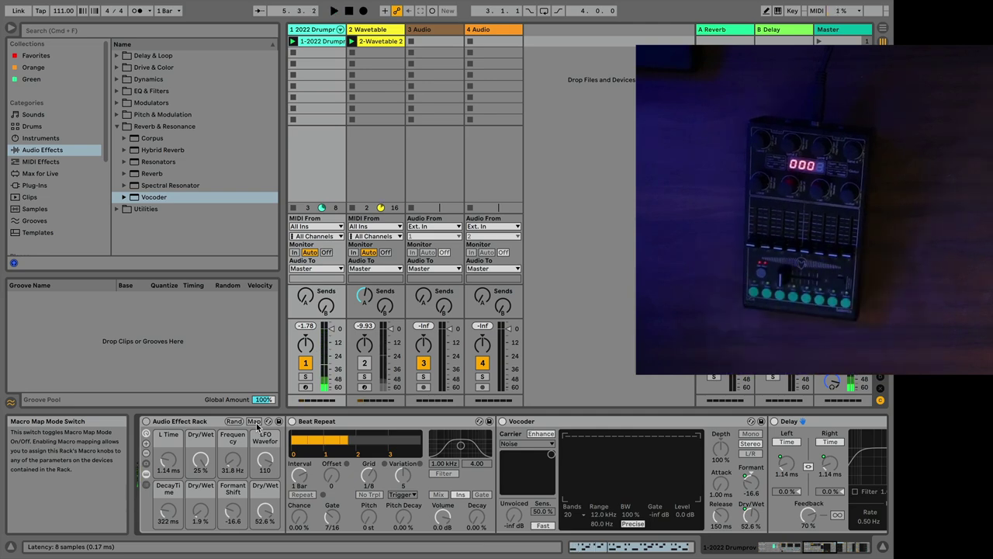
Browse the device chain as the macros move to 168 Hz Frequency and 656 ms DecayTime.
{"action": "scroll", "coordinate": [414, 450], "scroll_direction": "right", "scroll_amount": 10}
{"action": "scroll", "coordinate": [479, 458], "scroll_direction": "left", "scroll_amount": 3}
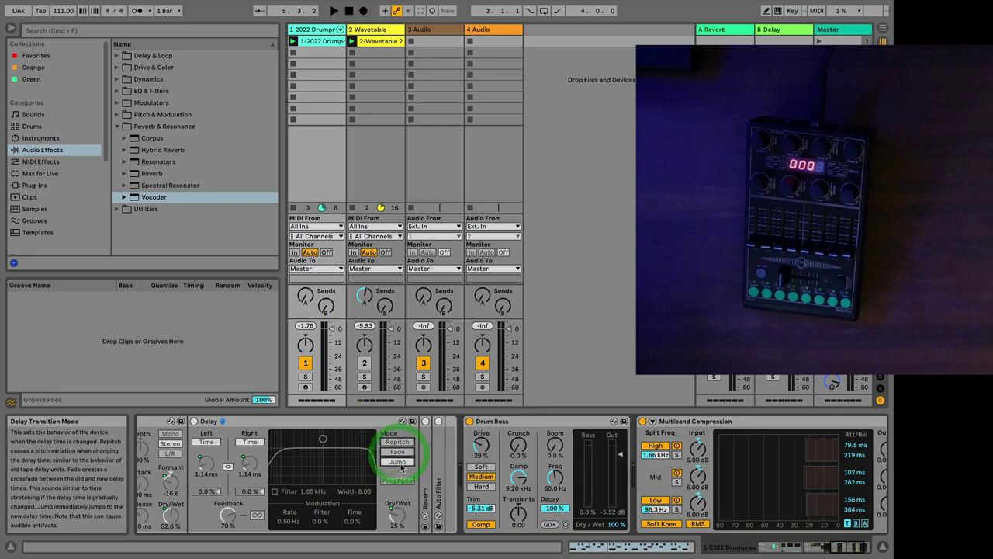
{"action": "scroll", "coordinate": [404, 465], "scroll_direction": "left", "scroll_amount": 15}
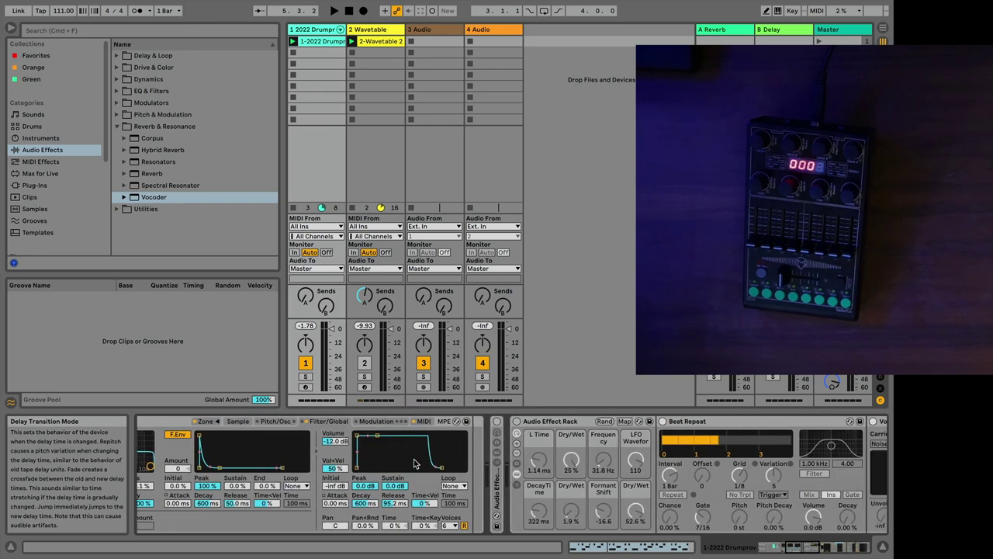
{"action": "scroll", "coordinate": [413, 463], "scroll_direction": "right", "scroll_amount": 8}
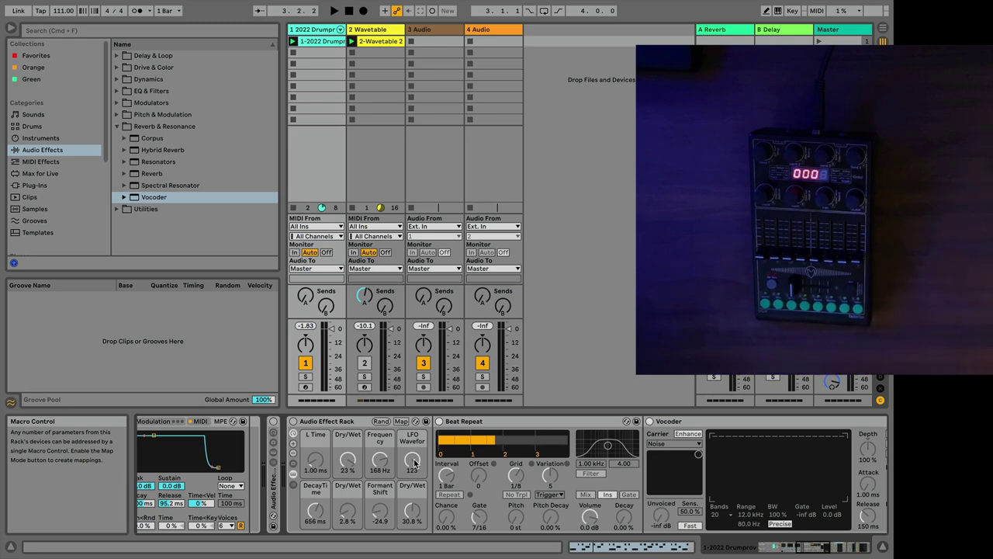
Move Beat Repeat's filter from 1.00 kHz / 4.00 to 1.90 kHz with width 9.00.
{"action": "scroll", "coordinate": [388, 450], "scroll_direction": "right", "scroll_amount": 5}
{"action": "left_click", "coordinate": [397, 426]}
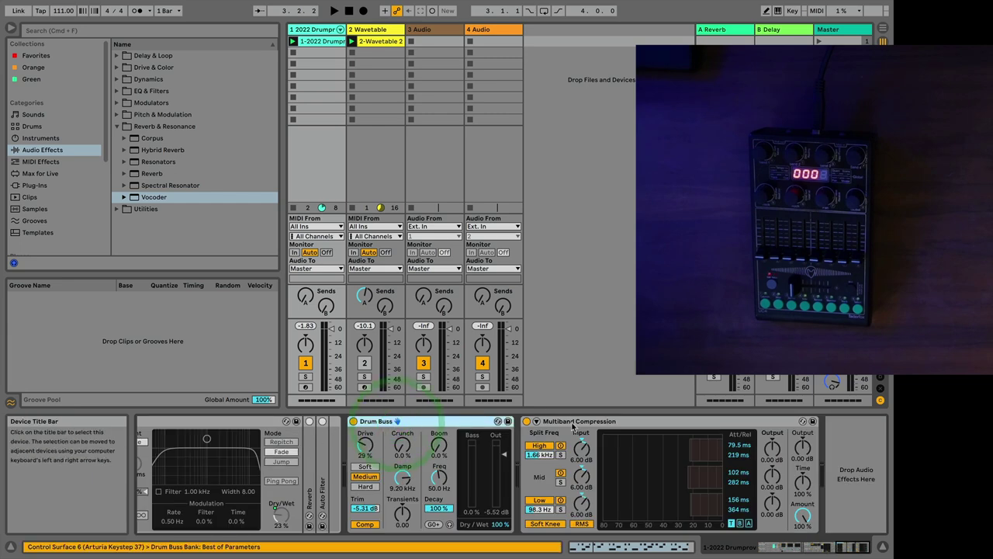
{"action": "left_click", "coordinate": [595, 442]}
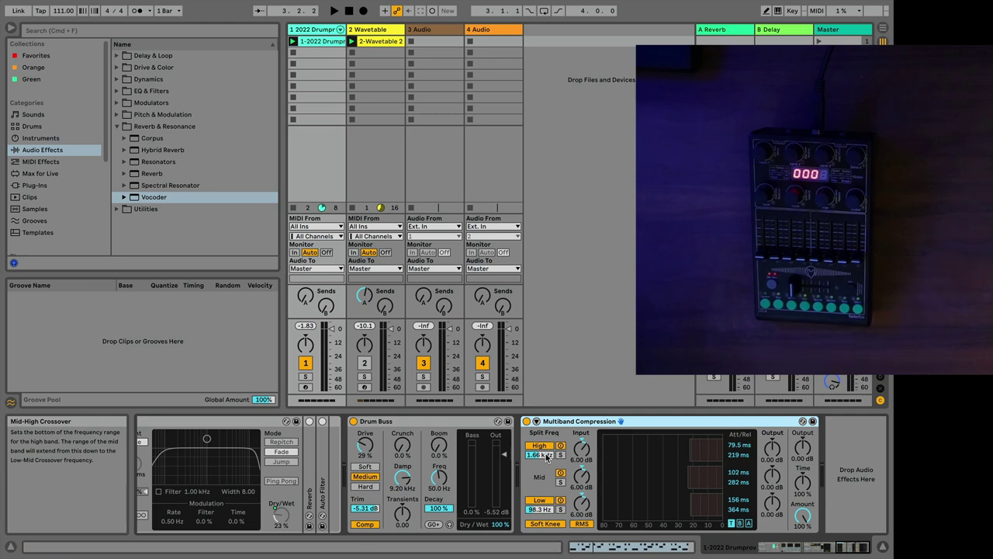
{"action": "scroll", "coordinate": [545, 454], "scroll_direction": "left", "scroll_amount": 6}
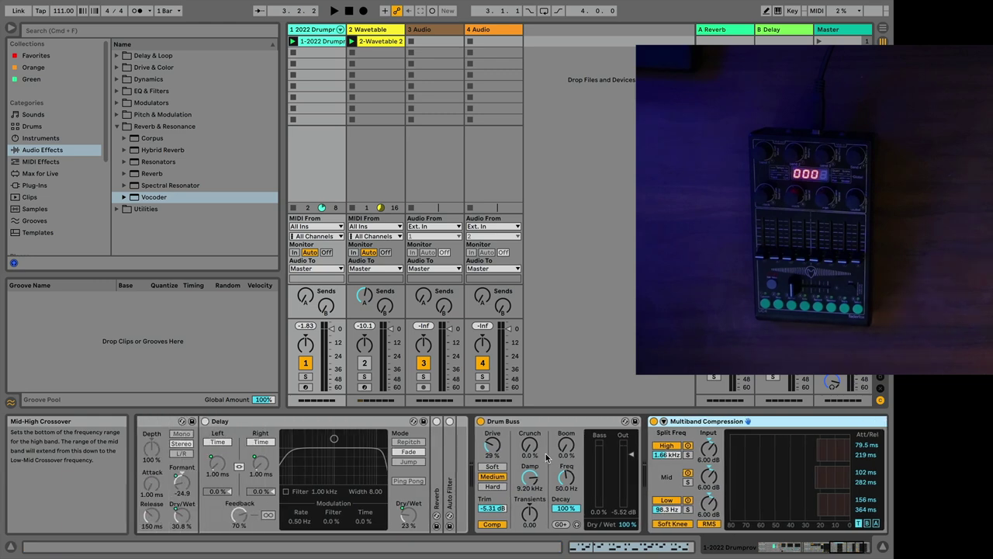
{"action": "scroll", "coordinate": [545, 458], "scroll_direction": "left", "scroll_amount": 4}
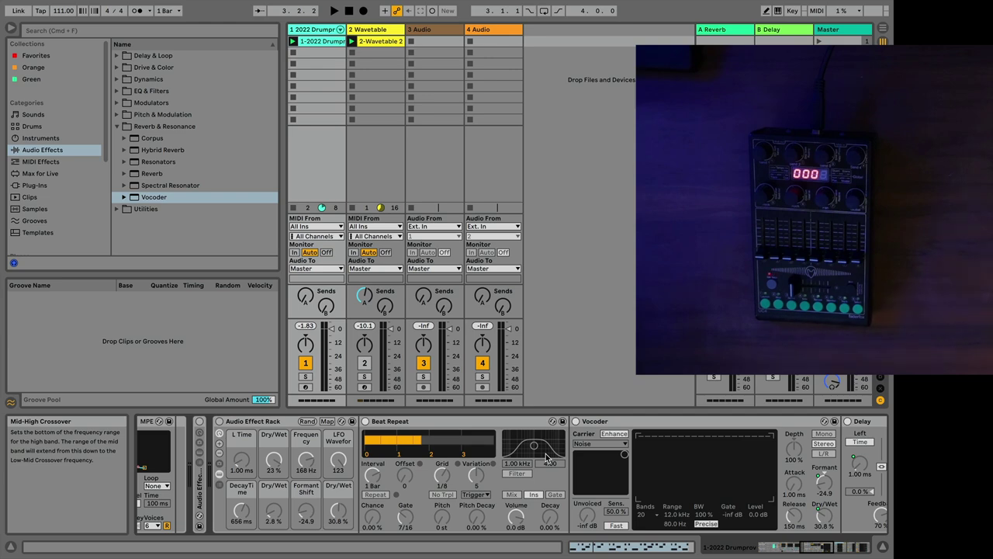
{"action": "left_click_drag", "start_coordinate": [547, 459], "coordinate": [570, 381]}
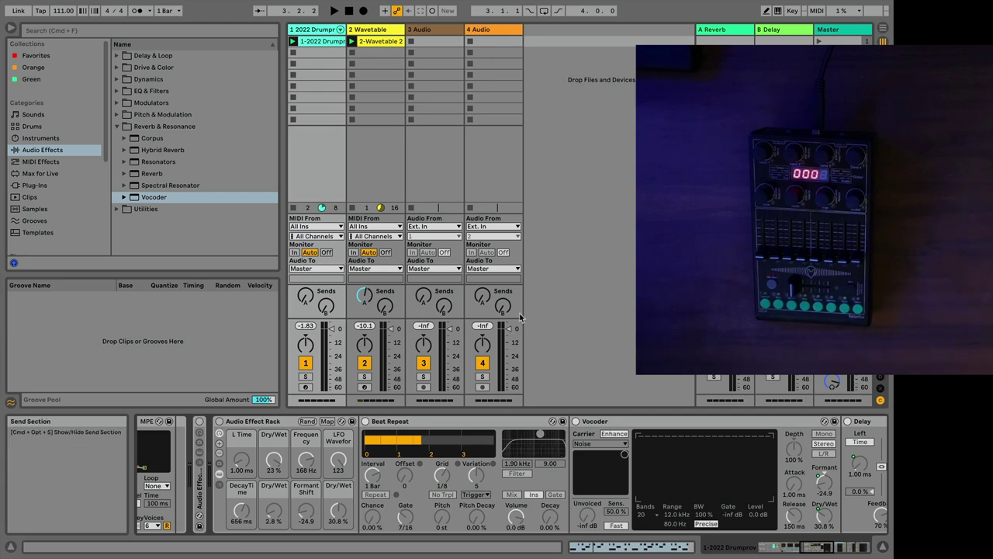
Play the set while turning macros to 286 Hz Frequency and 15.5 Formant Shift.
{"action": "key", "text": "space"}
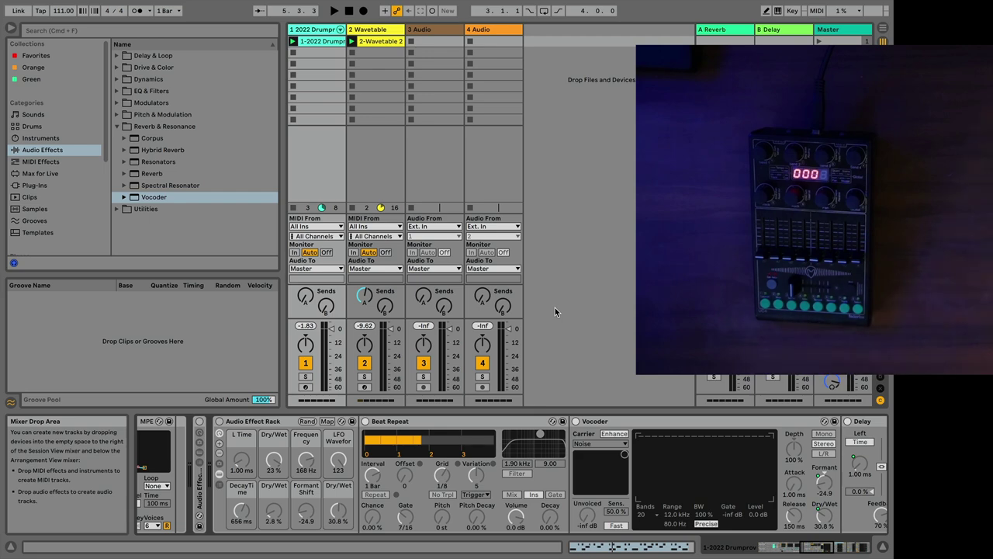
{"action": "key", "text": "space"}
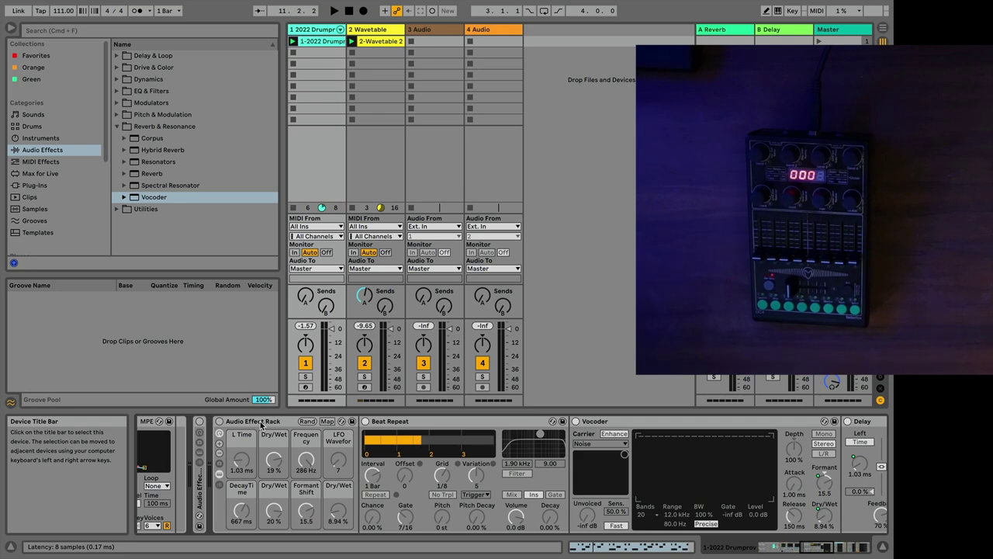
Select the drum track's Audio Effect Rack and view the Wavetable track's device chain.
{"action": "left_click", "coordinate": [260, 425]}
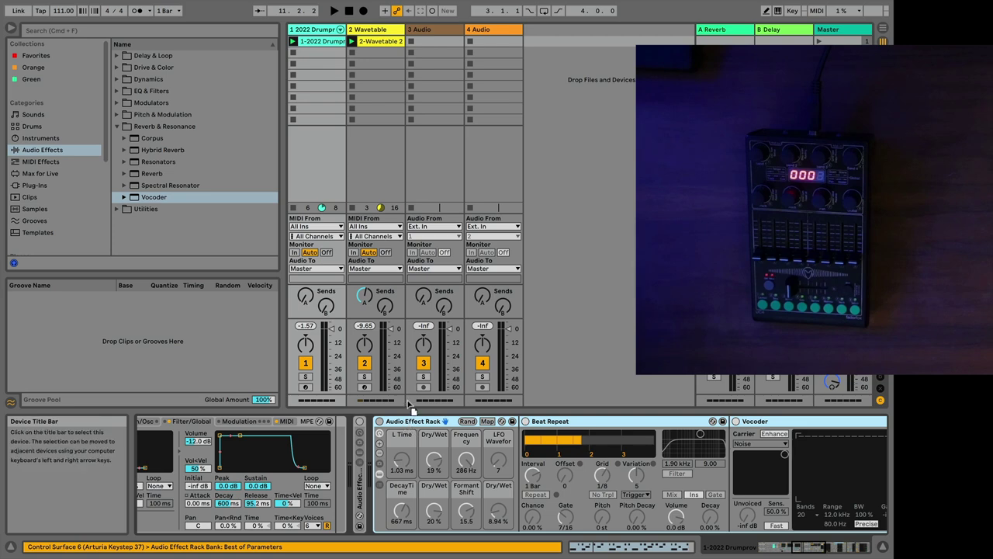
{"action": "left_click", "coordinate": [377, 194]}
{"action": "scroll", "coordinate": [334, 464], "scroll_direction": "up", "scroll_amount": 3}
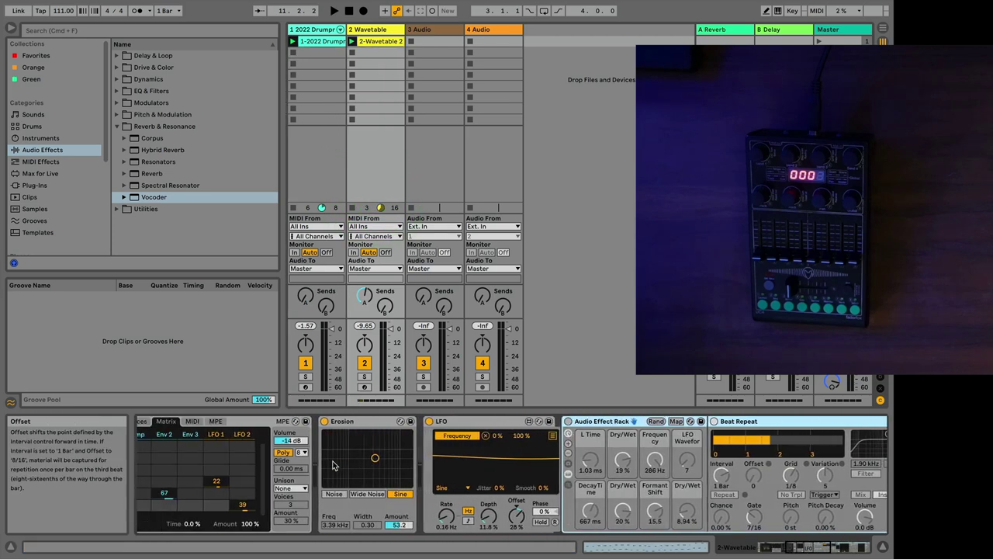
{"action": "scroll", "coordinate": [334, 464], "scroll_direction": "down", "scroll_amount": 5}
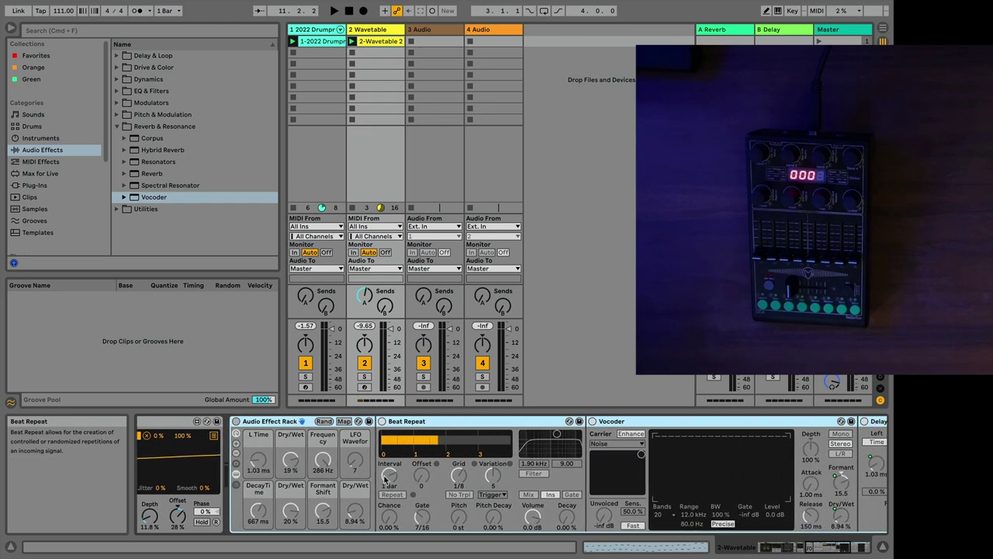
Return to the drum track, unfold its effect rack and select the Drum Buss device.
{"action": "left_click", "coordinate": [317, 32]}
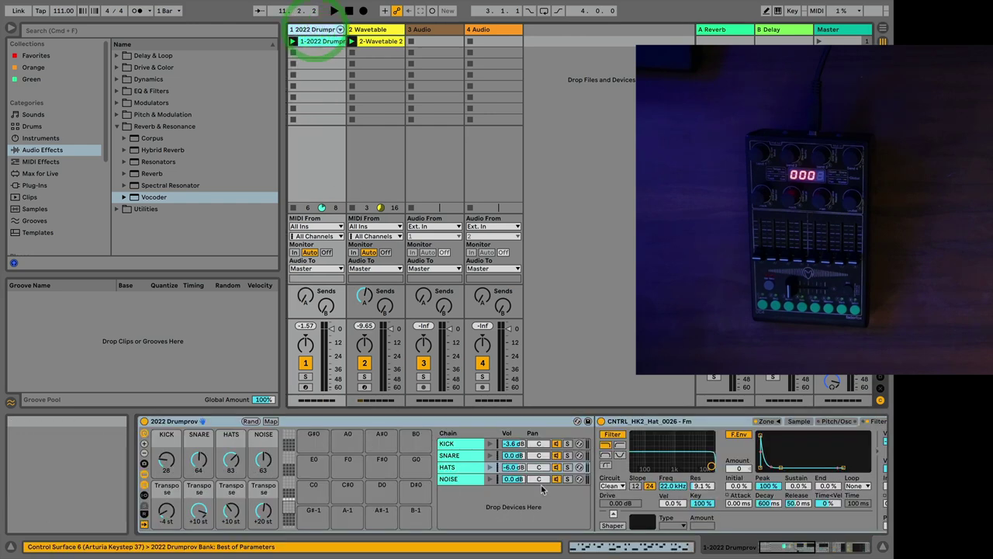
{"action": "scroll", "coordinate": [543, 488], "scroll_direction": "down", "scroll_amount": 5}
{"action": "double_click", "coordinate": [459, 475]}
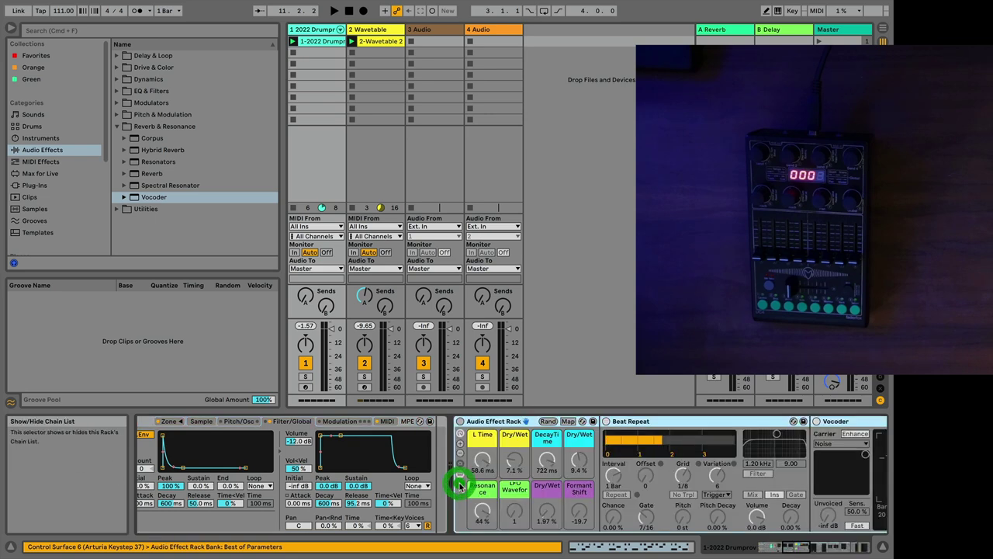
{"action": "scroll", "coordinate": [337, 440], "scroll_direction": "down", "scroll_amount": 15}
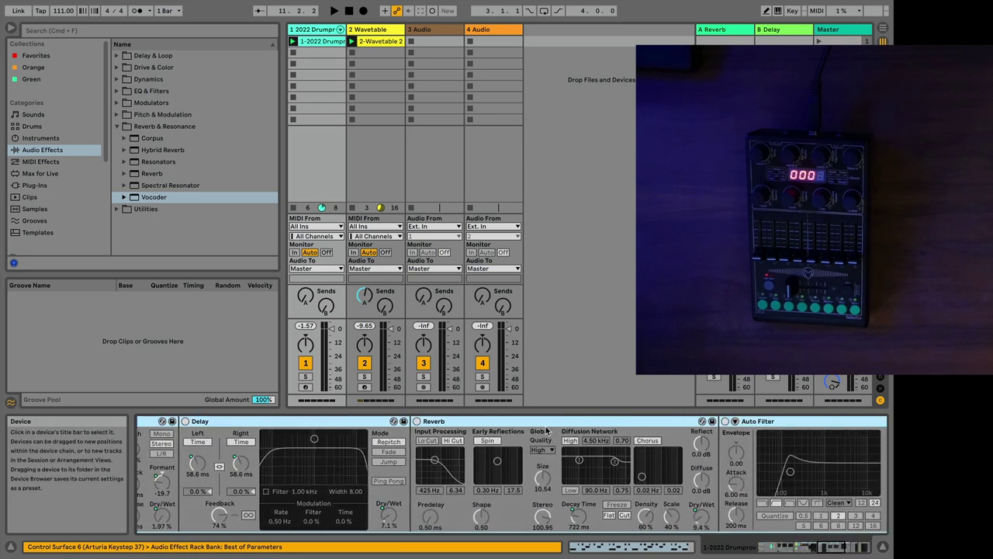
{"action": "left_click", "coordinate": [457, 421]}
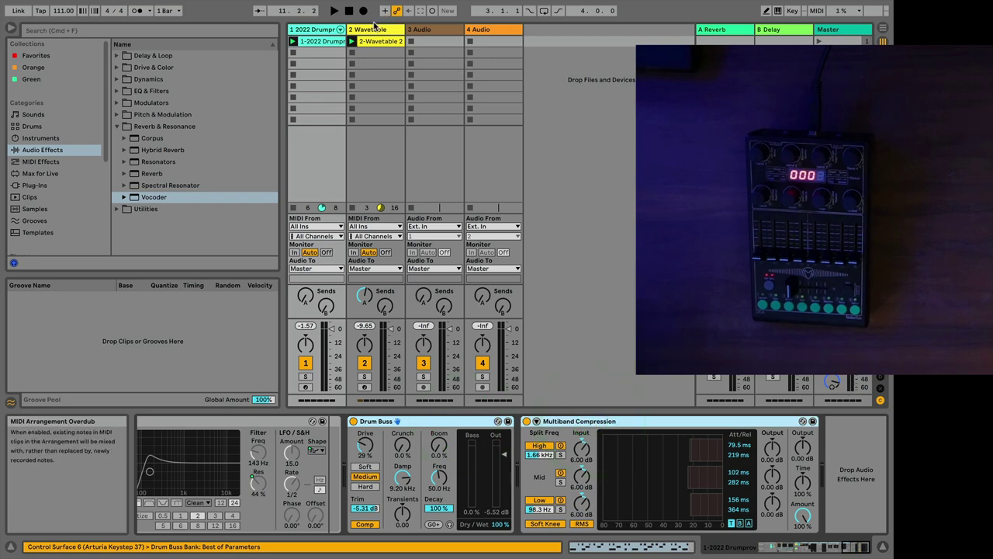
{"action": "scroll", "coordinate": [852, 468], "scroll_direction": "up", "scroll_amount": 10}
{"action": "scroll", "coordinate": [852, 469], "scroll_direction": "up", "scroll_amount": 3}
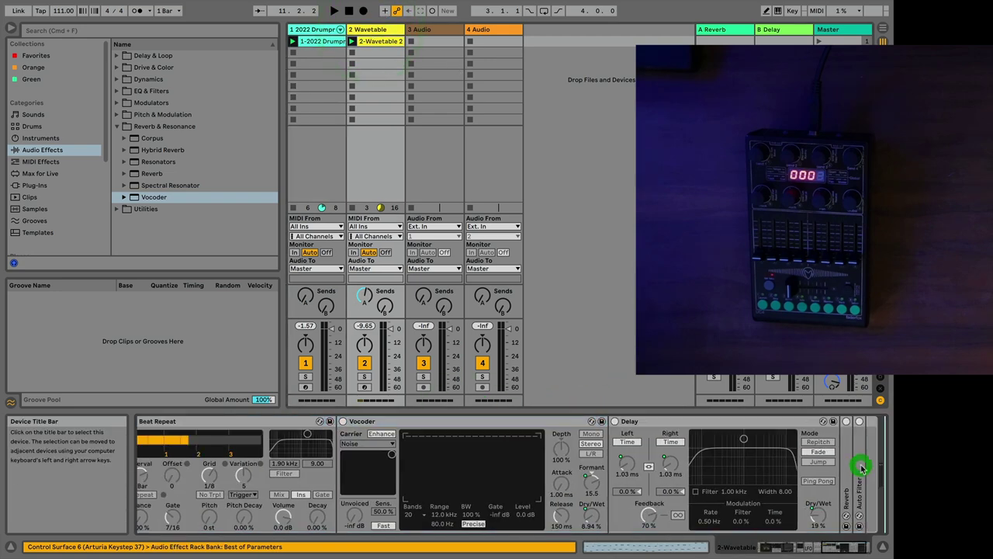
{"action": "scroll", "coordinate": [857, 469], "scroll_direction": "down", "scroll_amount": 10}
{"action": "scroll", "coordinate": [860, 469], "scroll_direction": "up", "scroll_amount": 10}
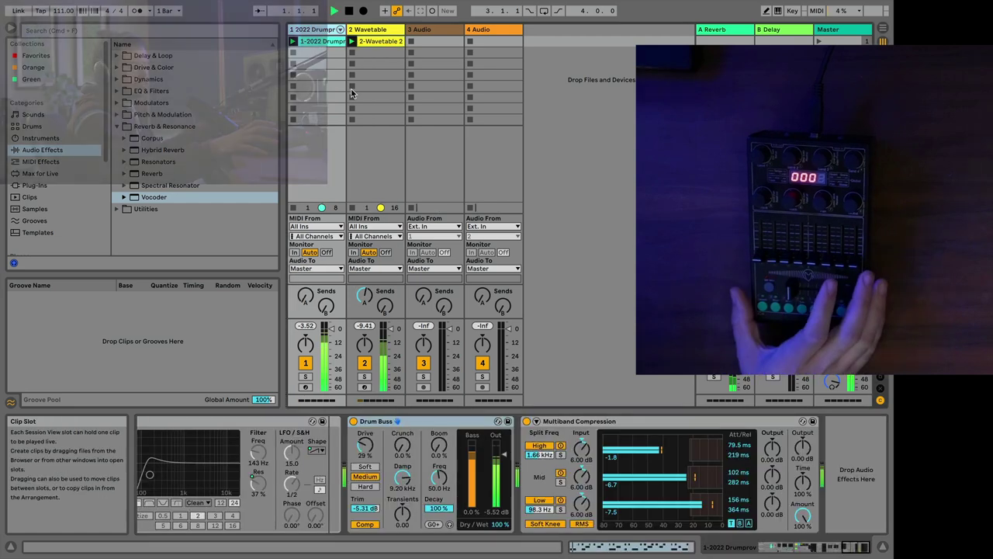
Show track 1's Drum Buss and Multiband Compression chain while the set plays.
{"action": "left_click", "coordinate": [321, 39]}
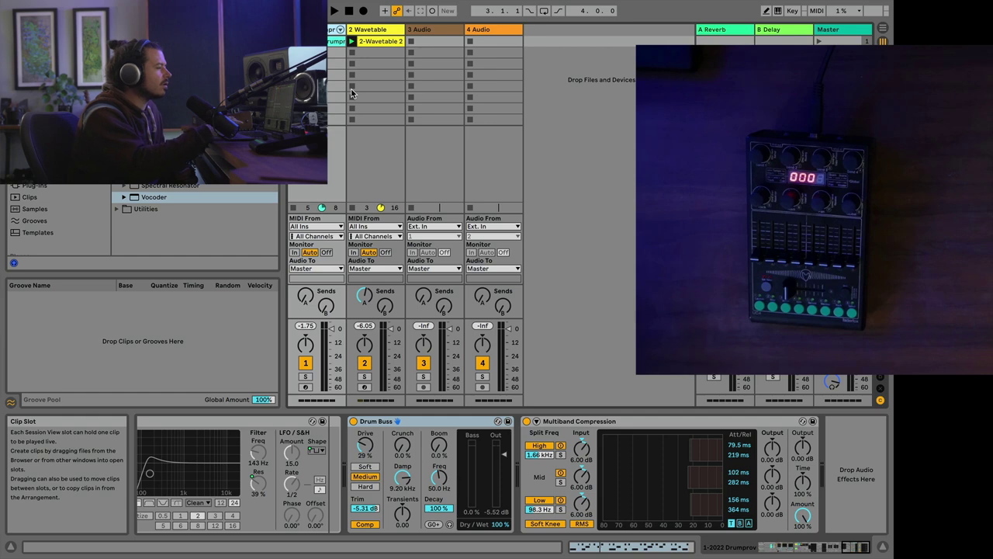
Change audio track 3's Audio From input from Ext. In to Resampling.
{"action": "left_click", "coordinate": [428, 226]}
{"action": "left_click", "coordinate": [434, 248]}
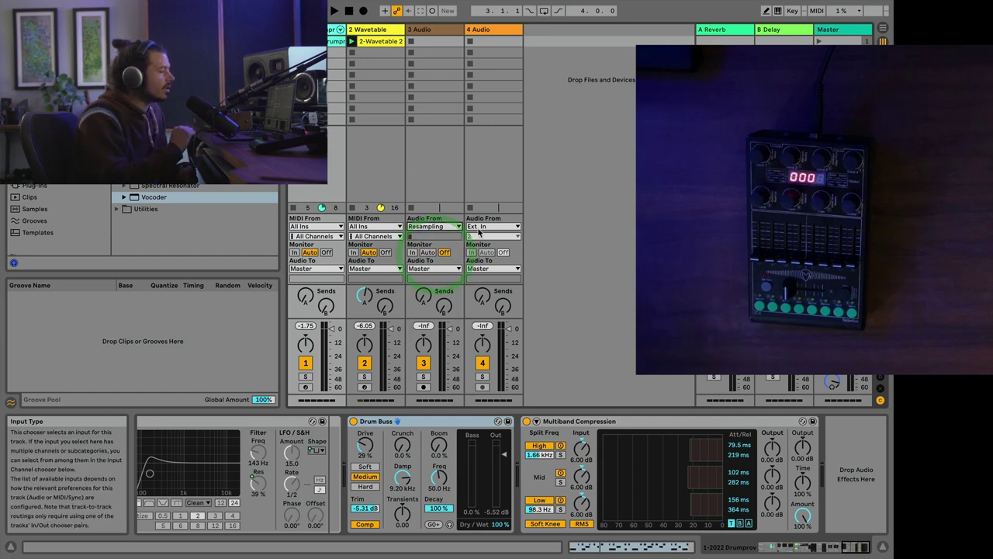